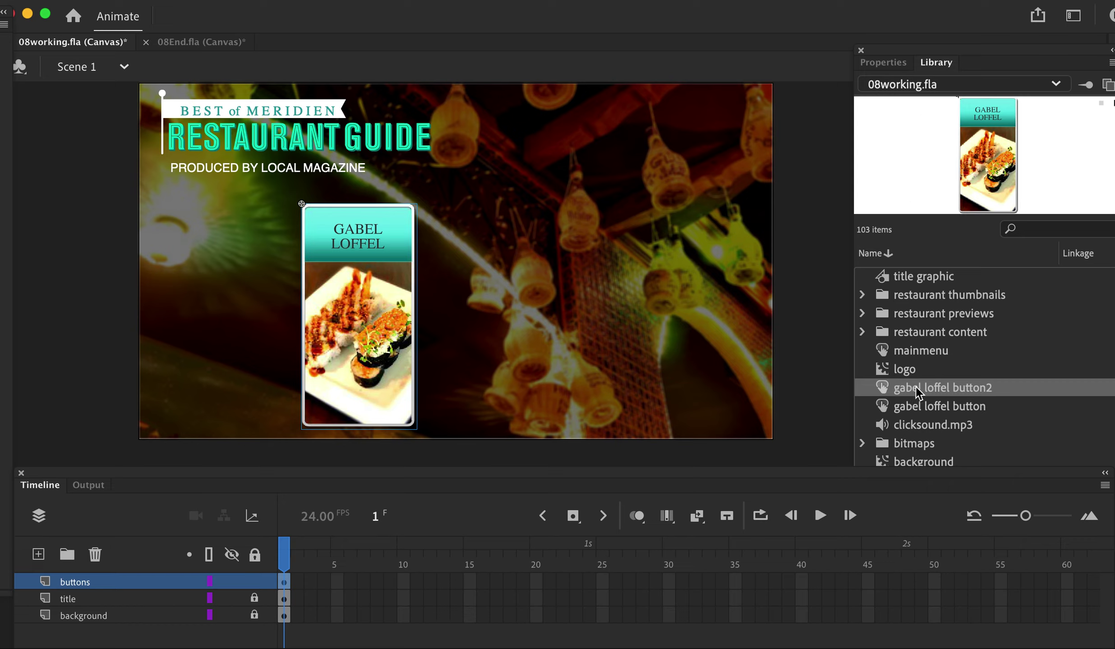
Step: Duplicate the gabel loffel button2 Library symbol as 'gary gari button'
right_click(912, 393)
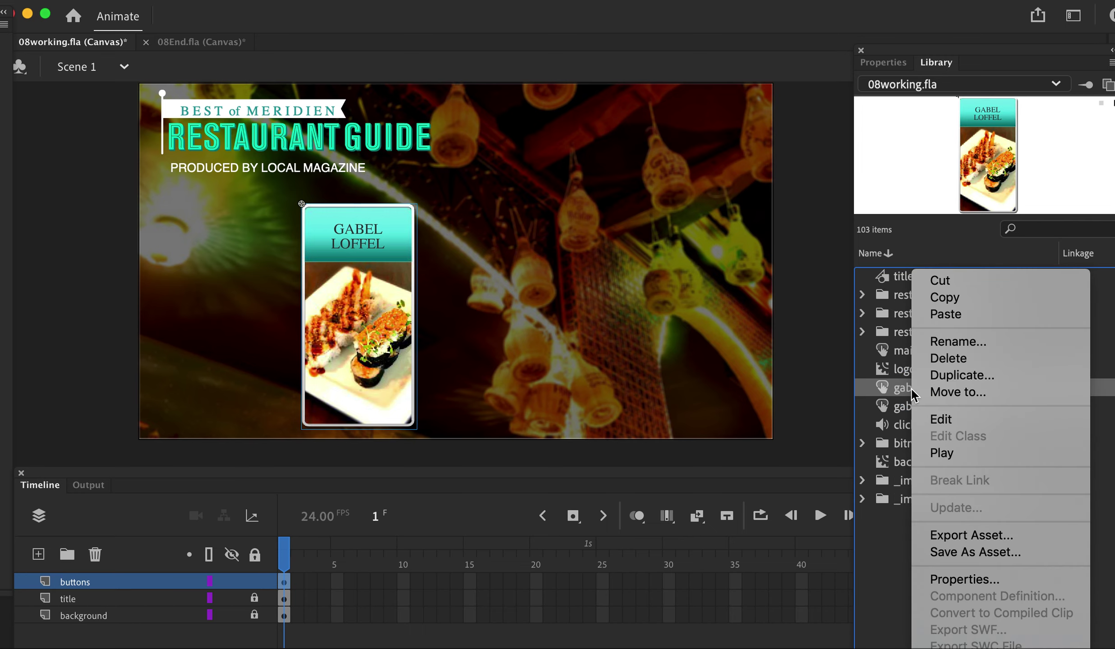
click(938, 377)
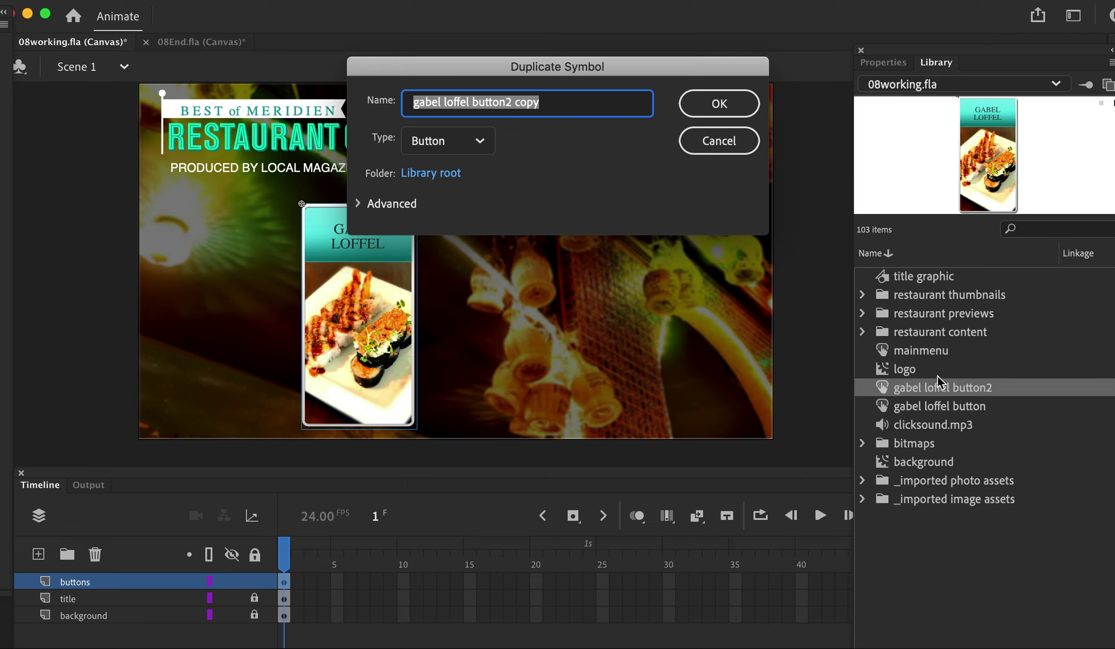
text(gary )
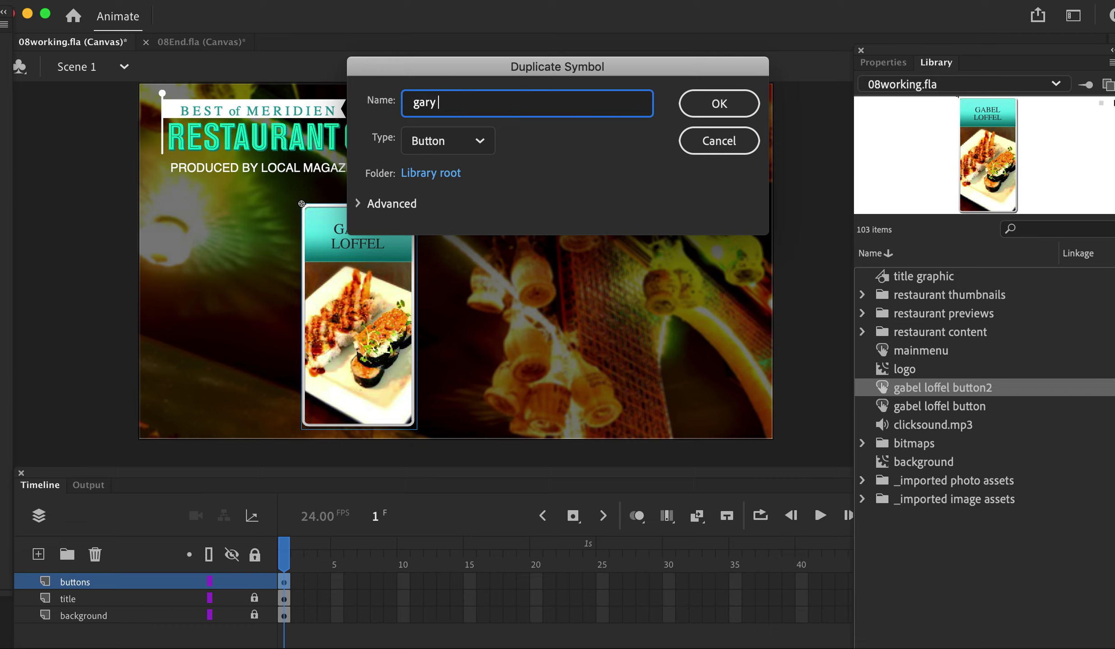
text(gari button)
click(721, 108)
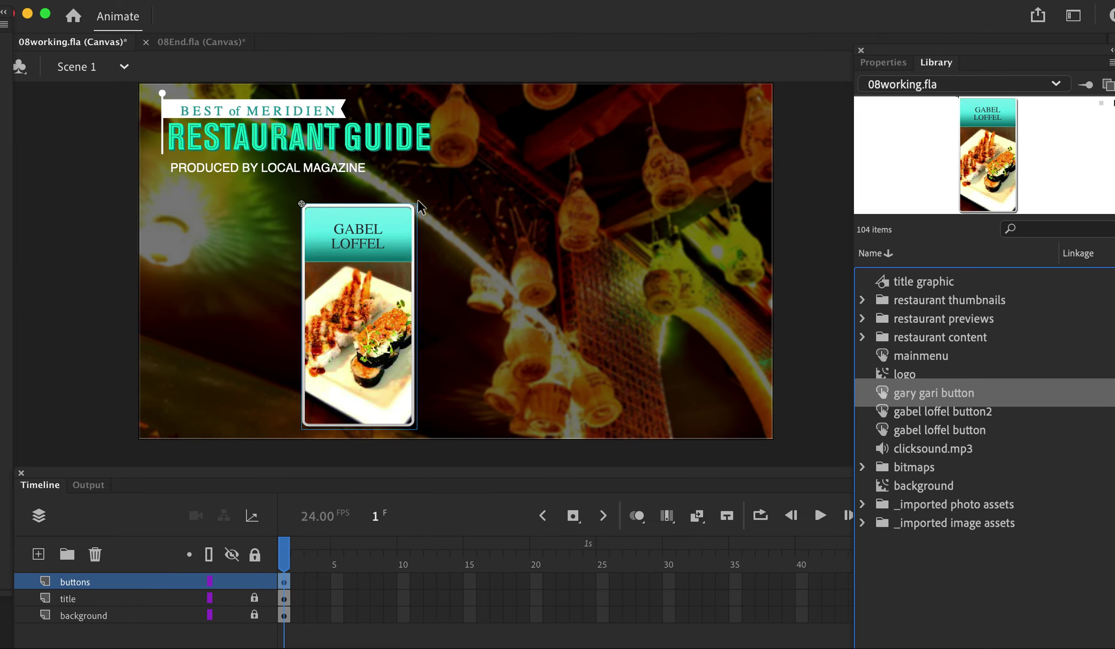
Step: Inside gary gari button, swap the thumbnail image for the gary gari thumbnail symbol
double_click(884, 396)
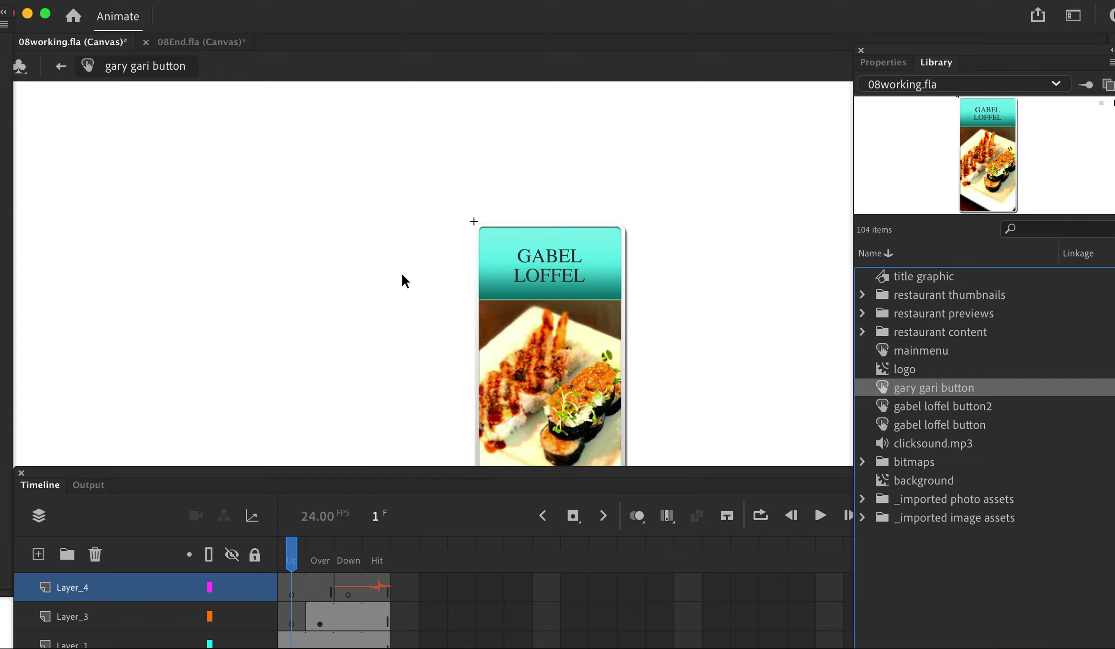
click(540, 340)
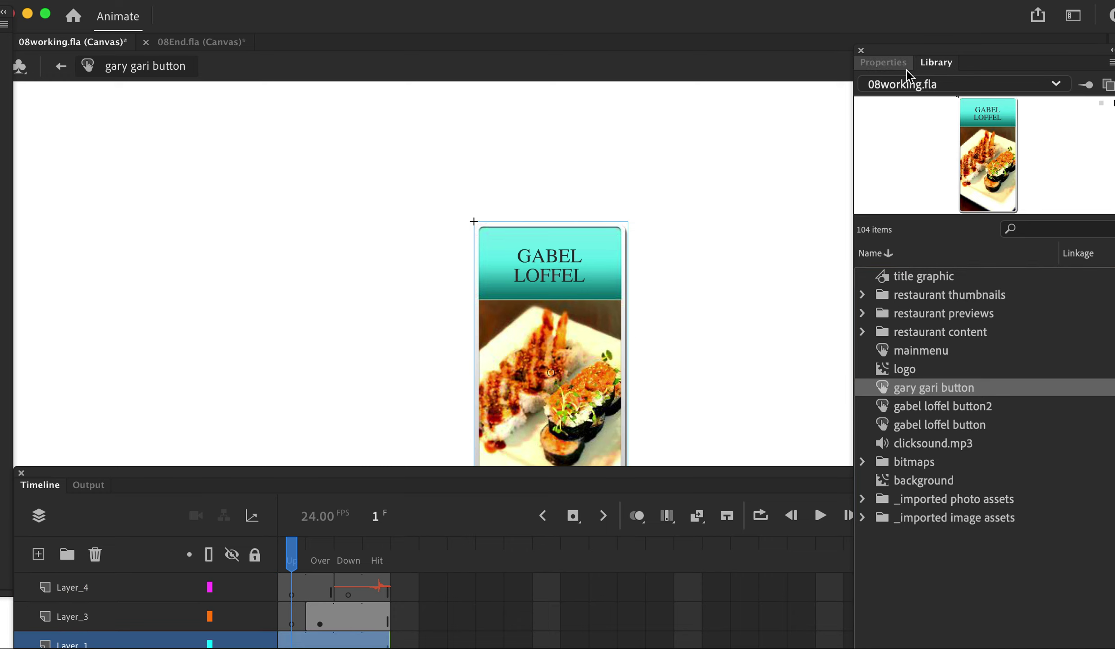
click(890, 66)
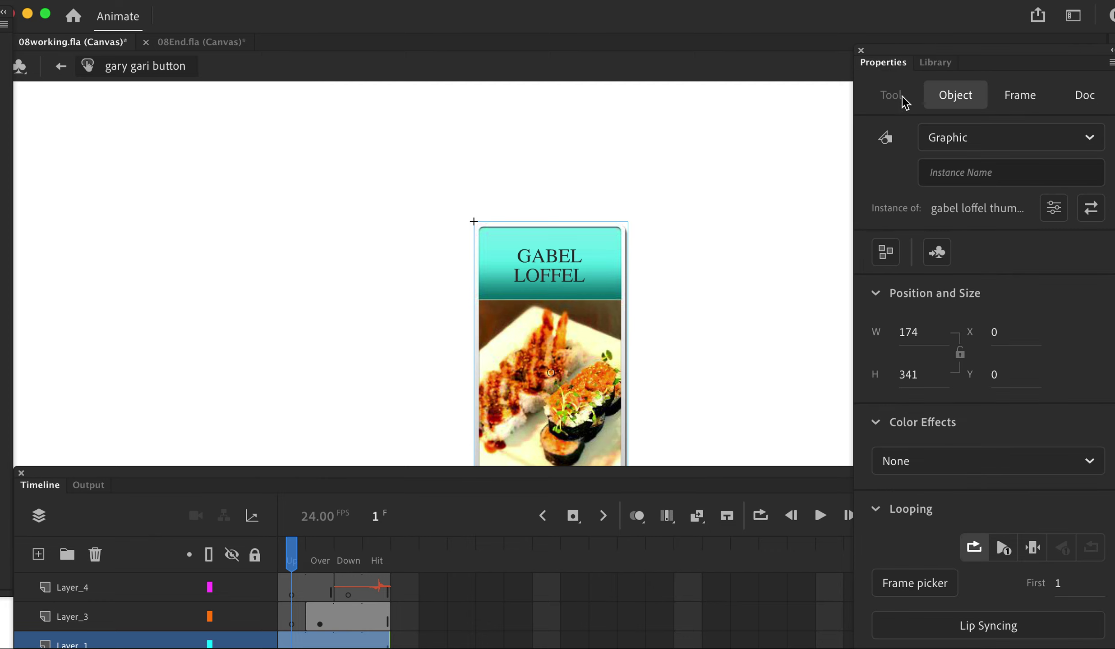
click(1091, 215)
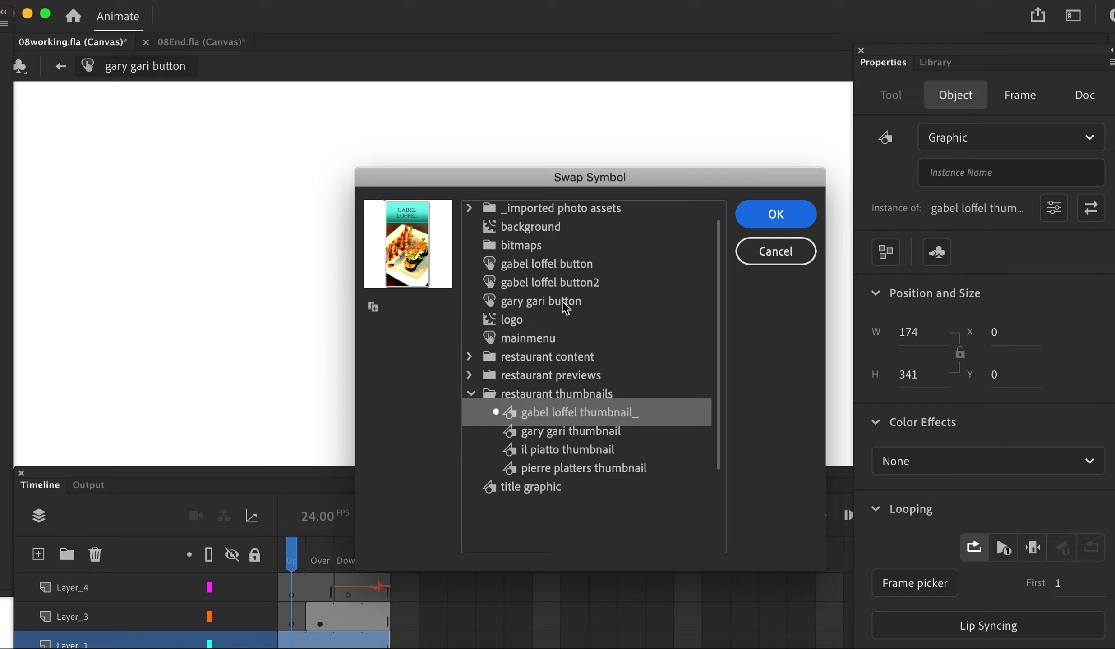
click(547, 433)
click(787, 219)
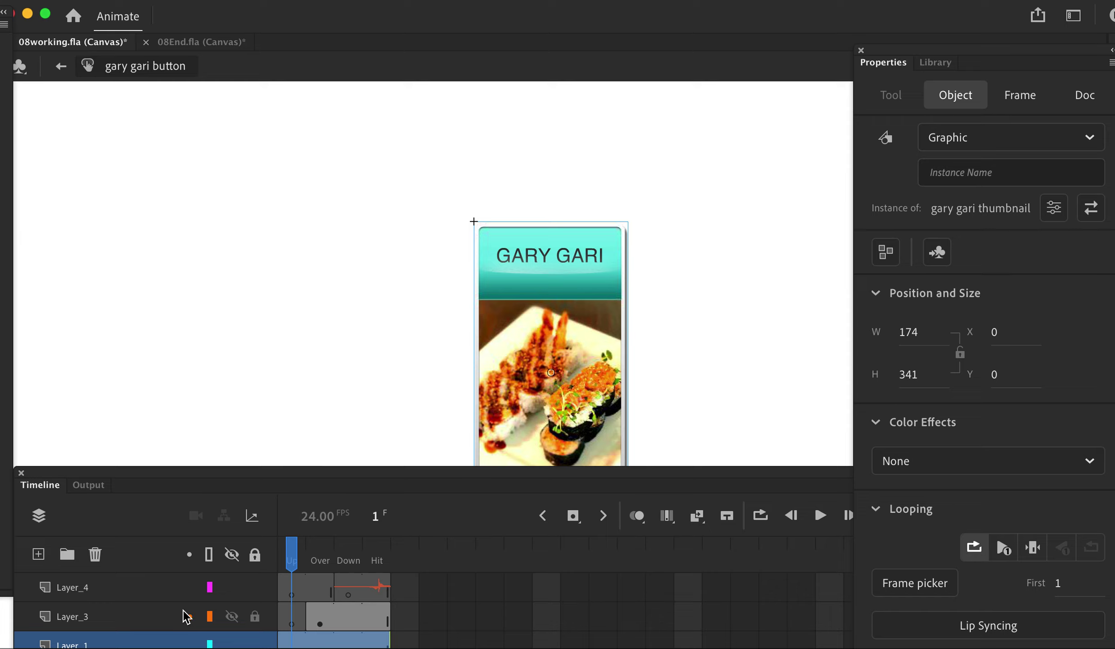
Step: Swap Layer_3's Over-state info graphic for the gary gari over info movie clip
click(320, 625)
click(319, 626)
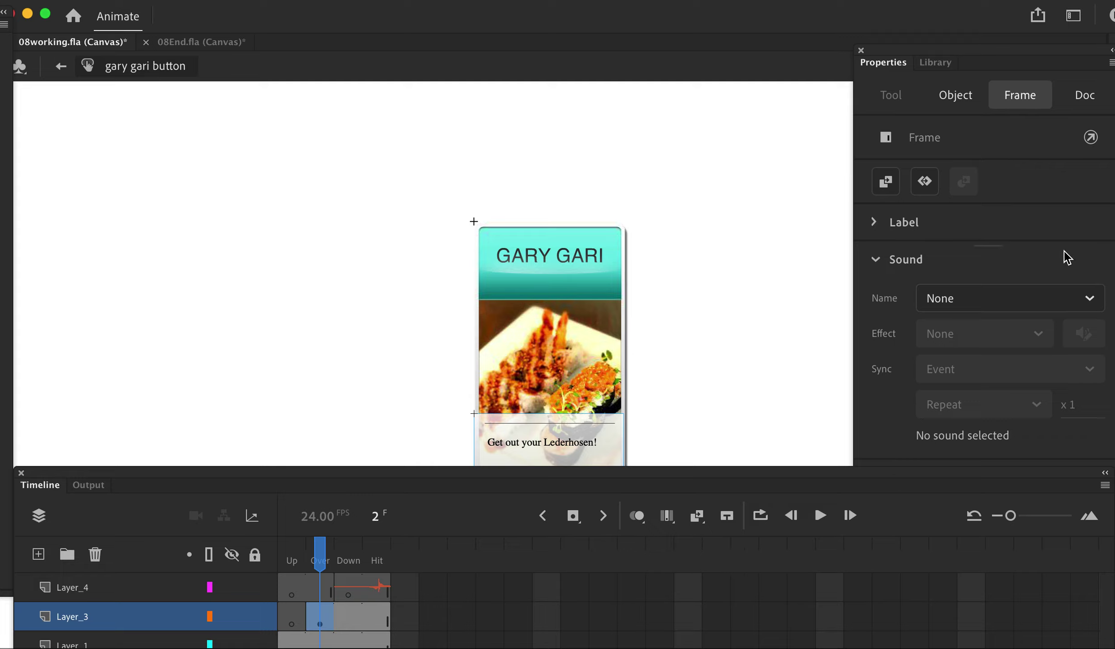
click(566, 444)
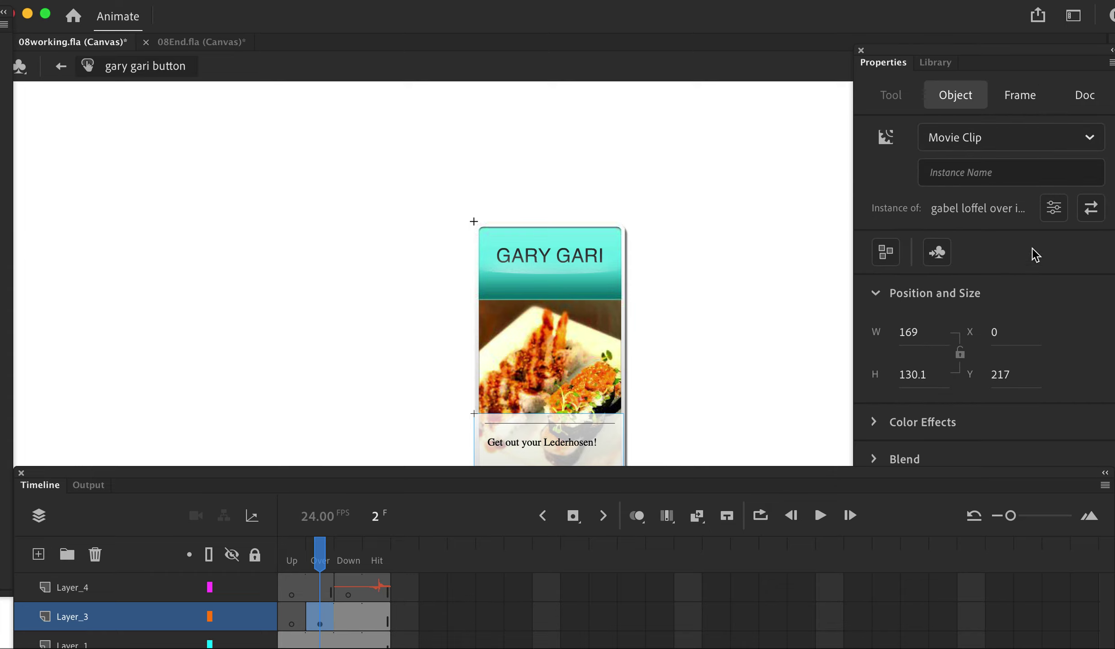
click(1090, 209)
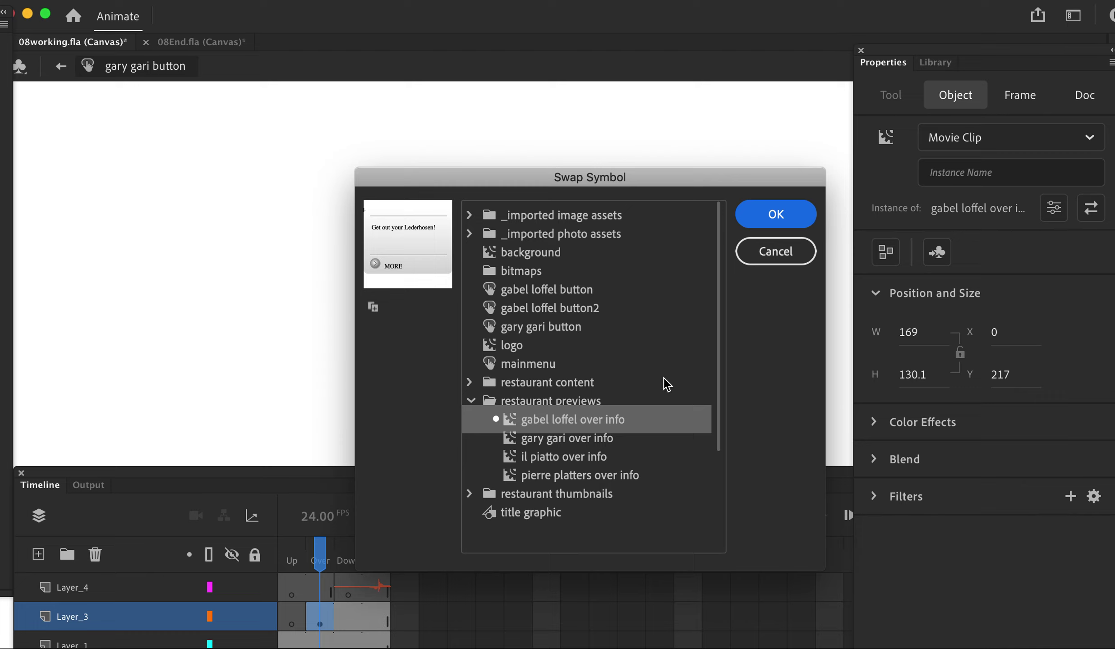
click(549, 437)
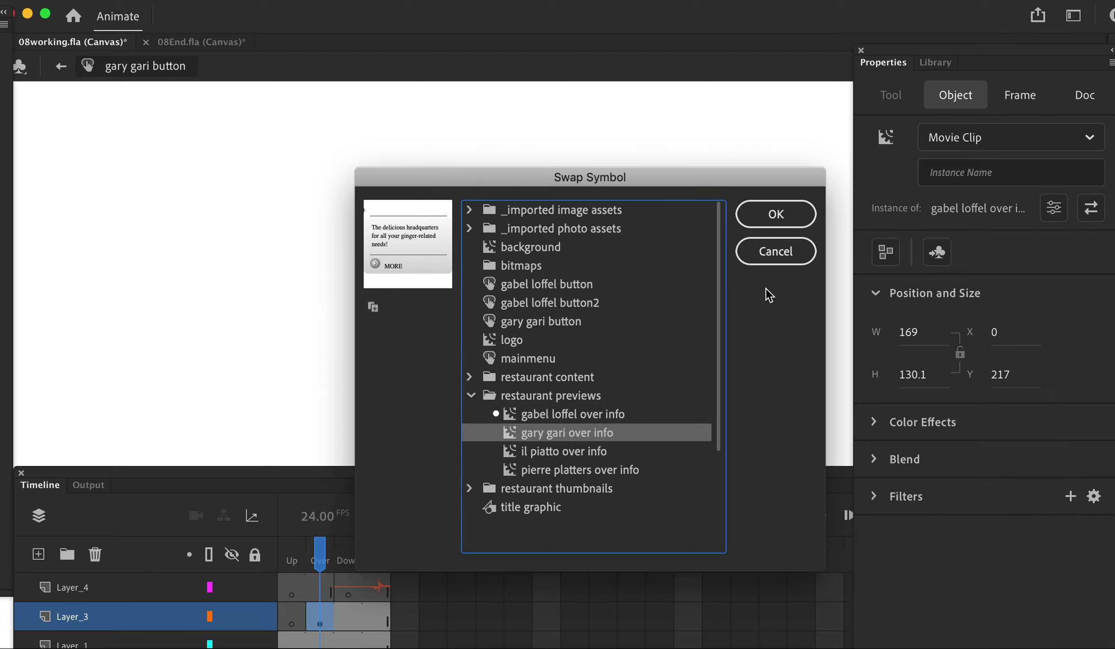
click(775, 214)
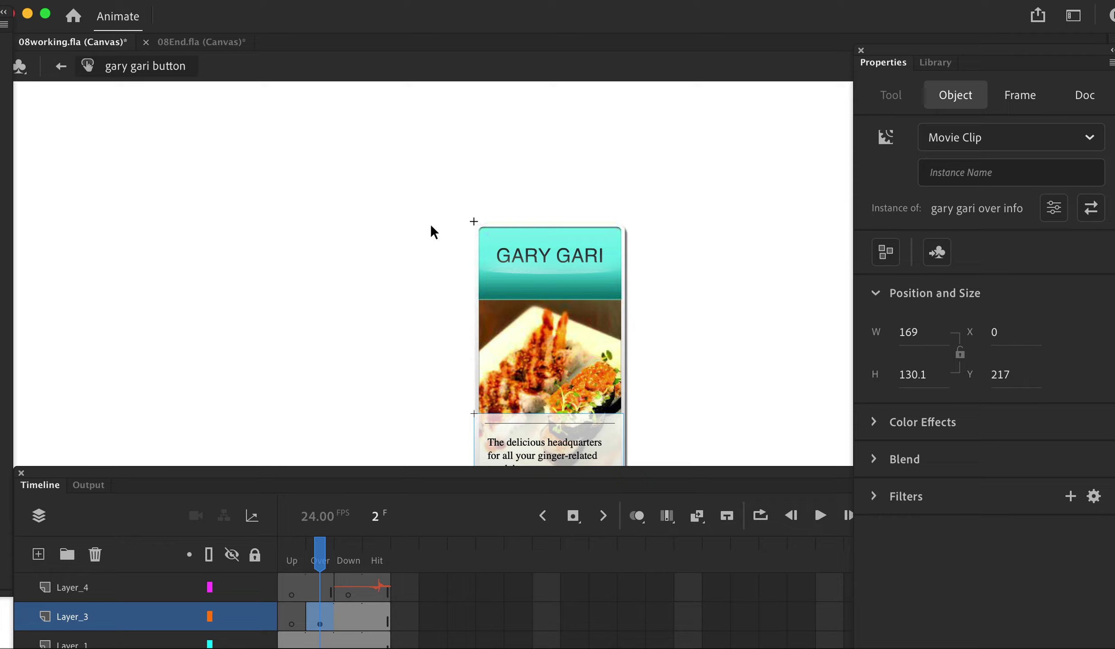
Step: On Scene 1, add a gary gari button instance and shift both buttons left, side by side
click(62, 67)
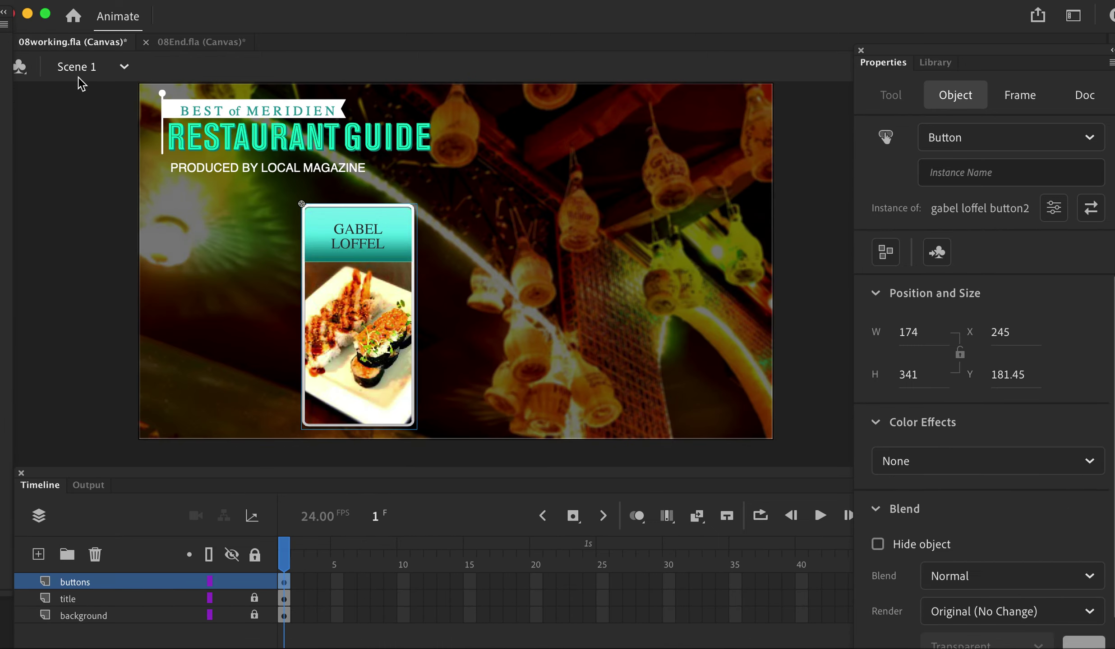
click(941, 61)
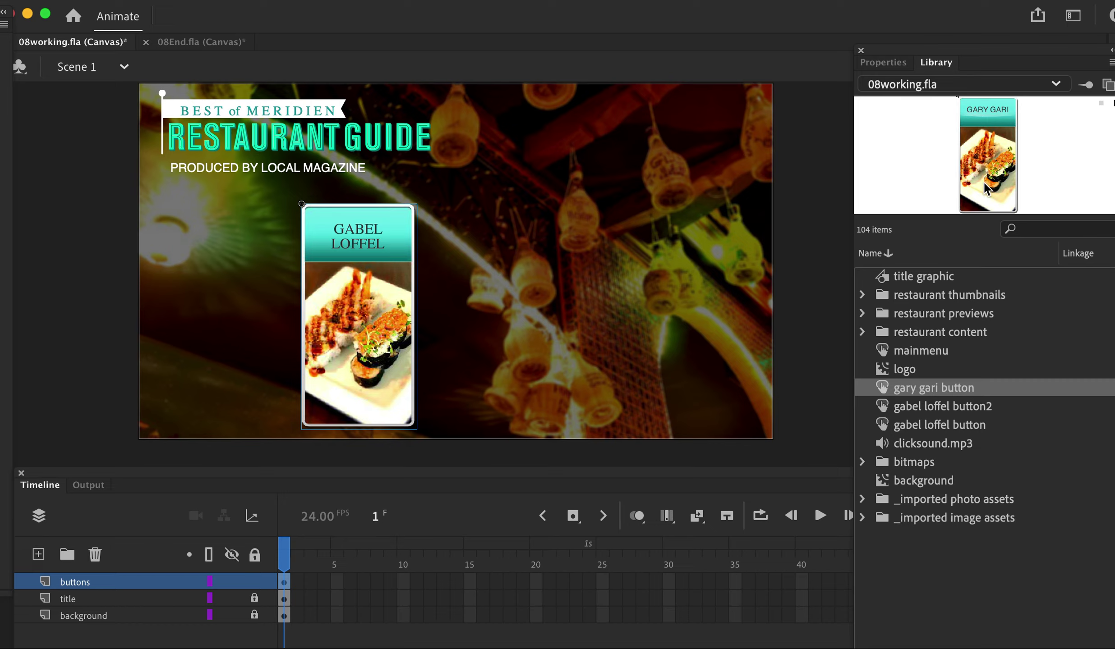
drag(983, 182, 490, 298)
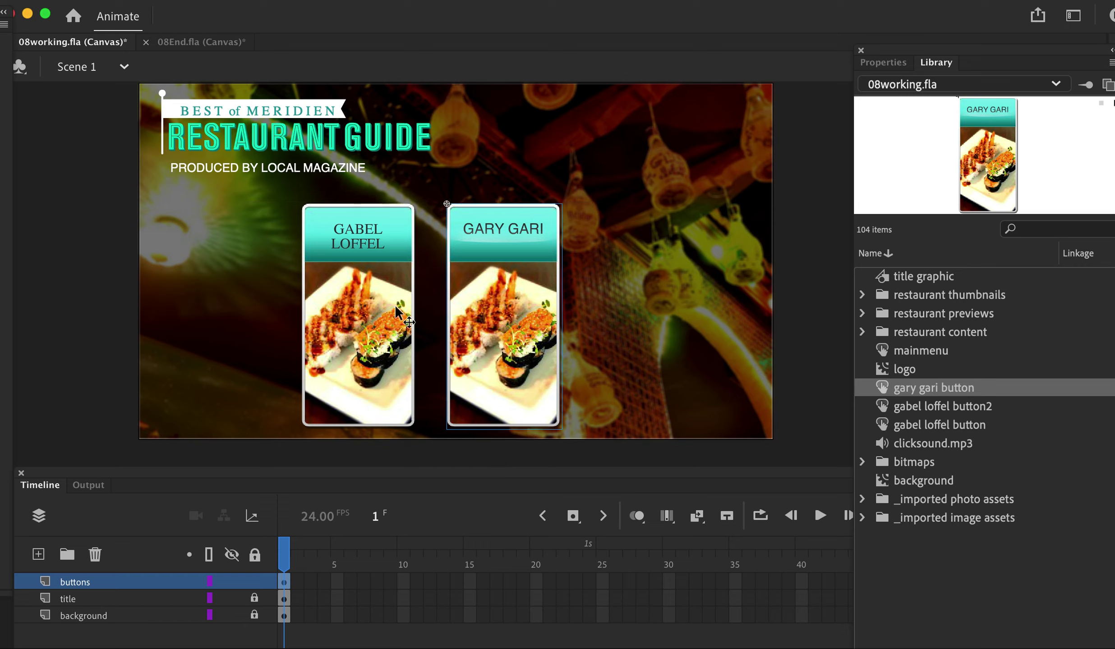
drag(354, 307, 273, 306)
drag(485, 268, 398, 266)
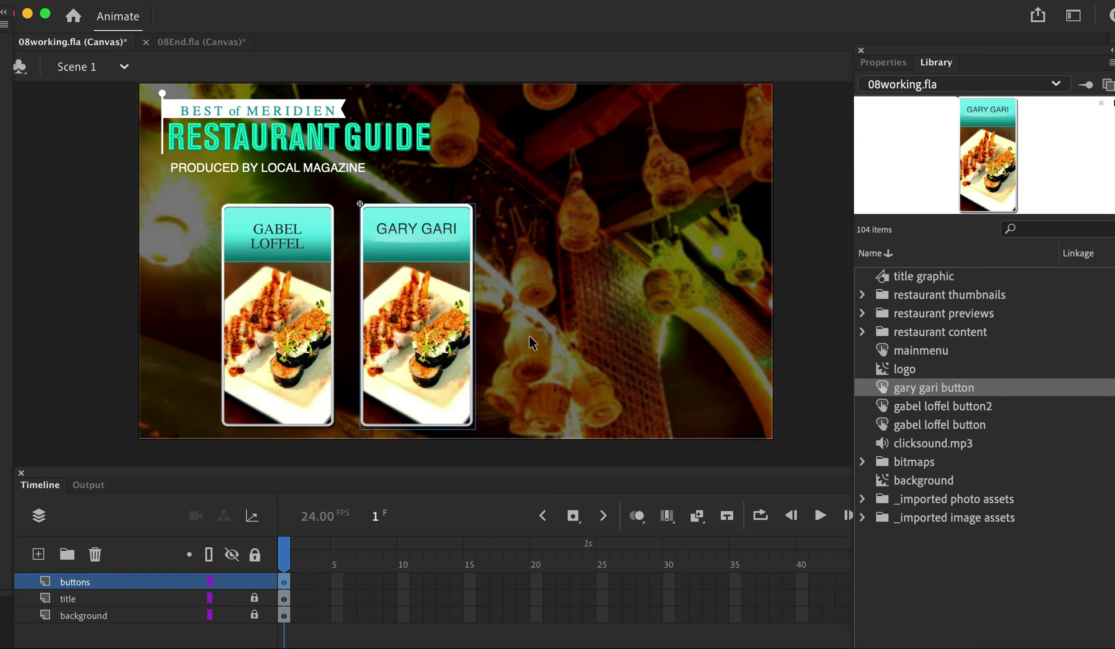
Step: Duplicate the gary gari button Library symbol as 'il piatto'
right_click(939, 389)
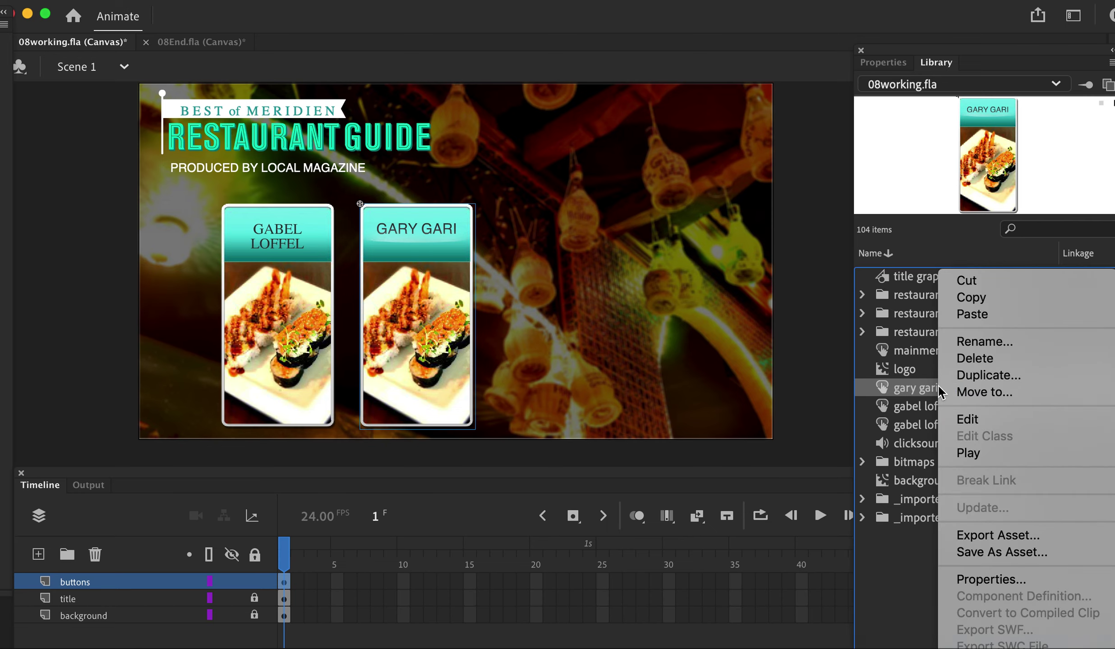
click(958, 379)
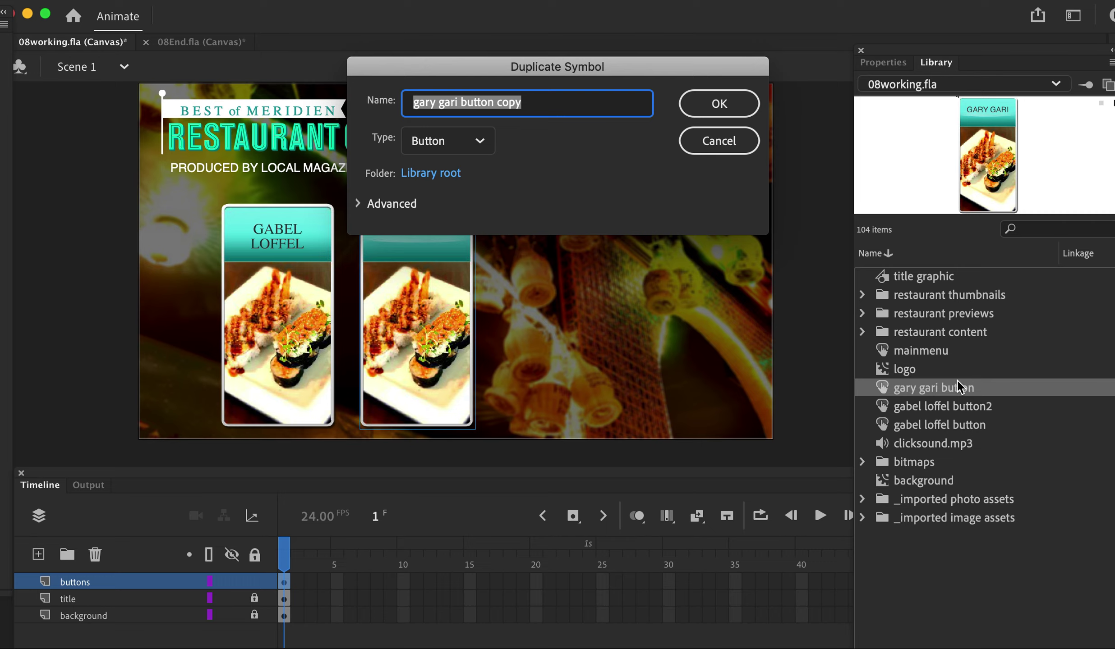
text(il piatto)
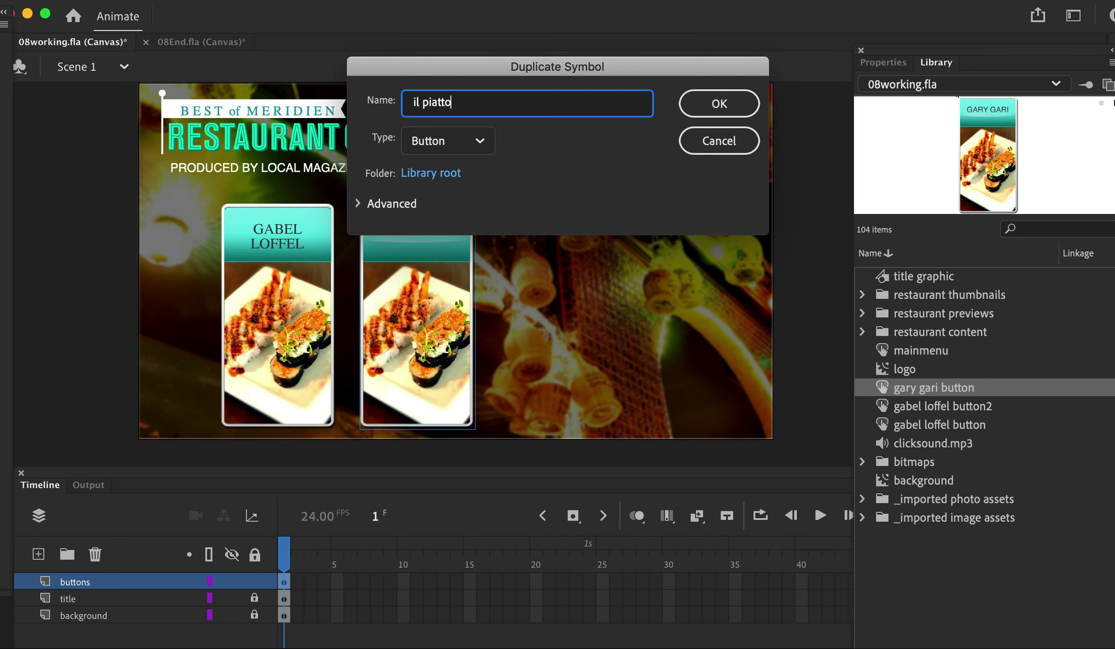
click(722, 105)
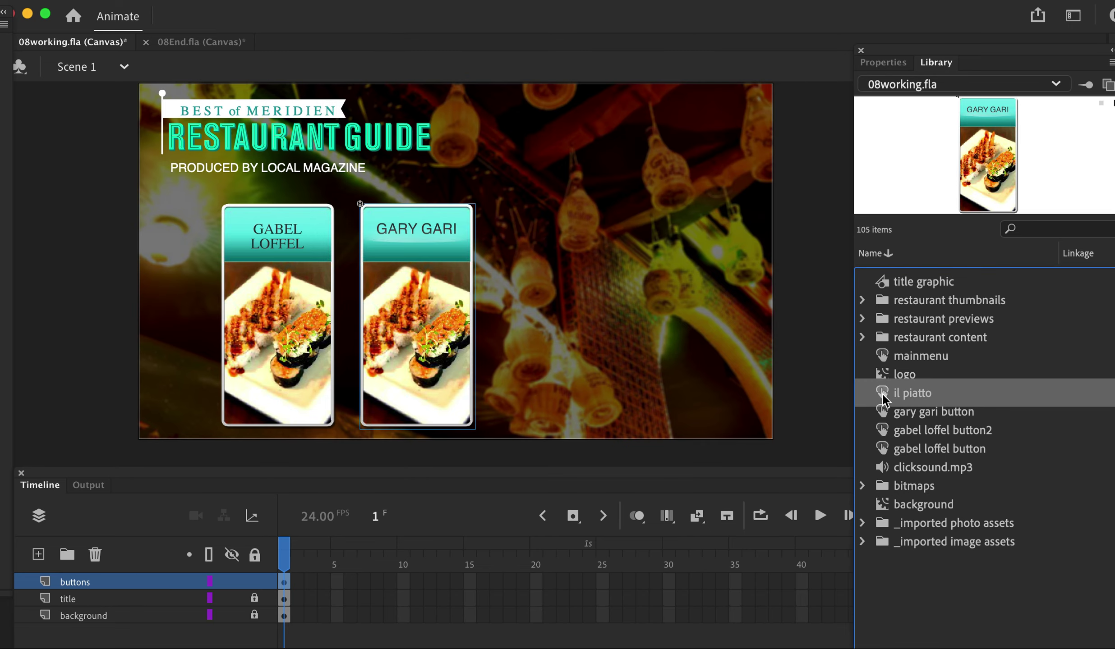
Step: Inside il piatto, swap the food thumbnail for the il piatto thumbnail symbol
double_click(883, 393)
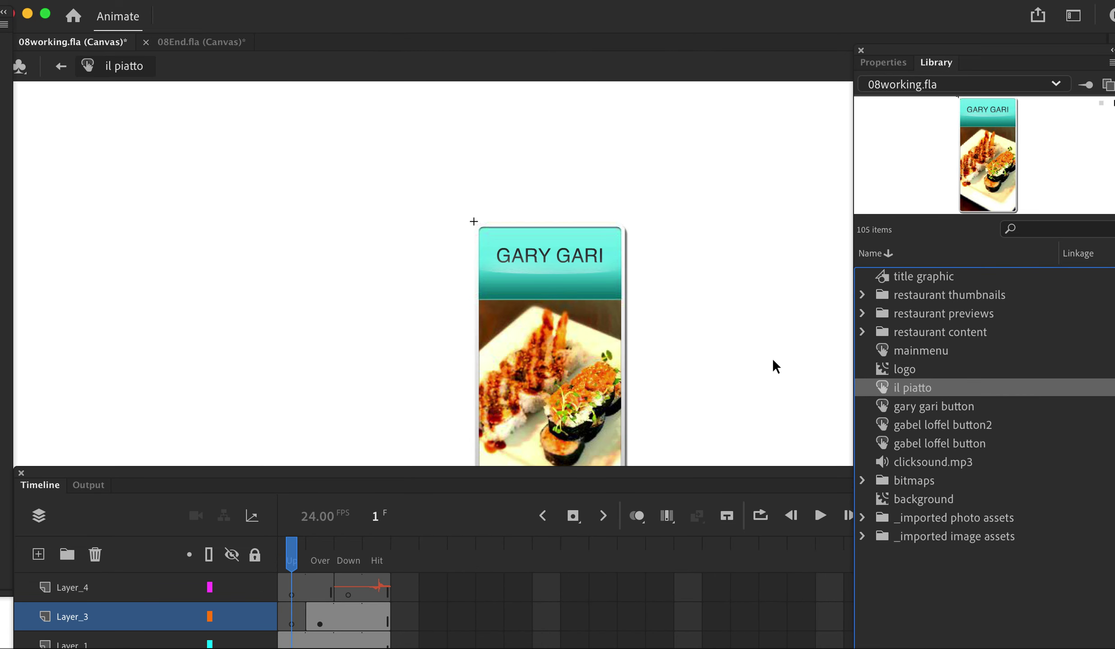
click(572, 413)
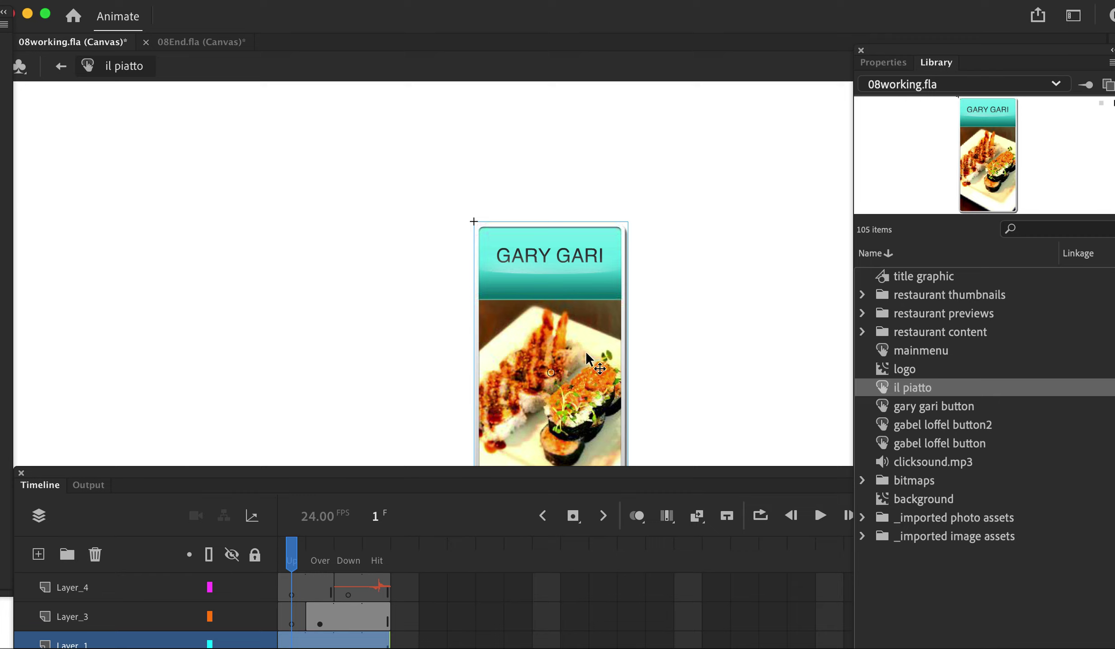
click(884, 62)
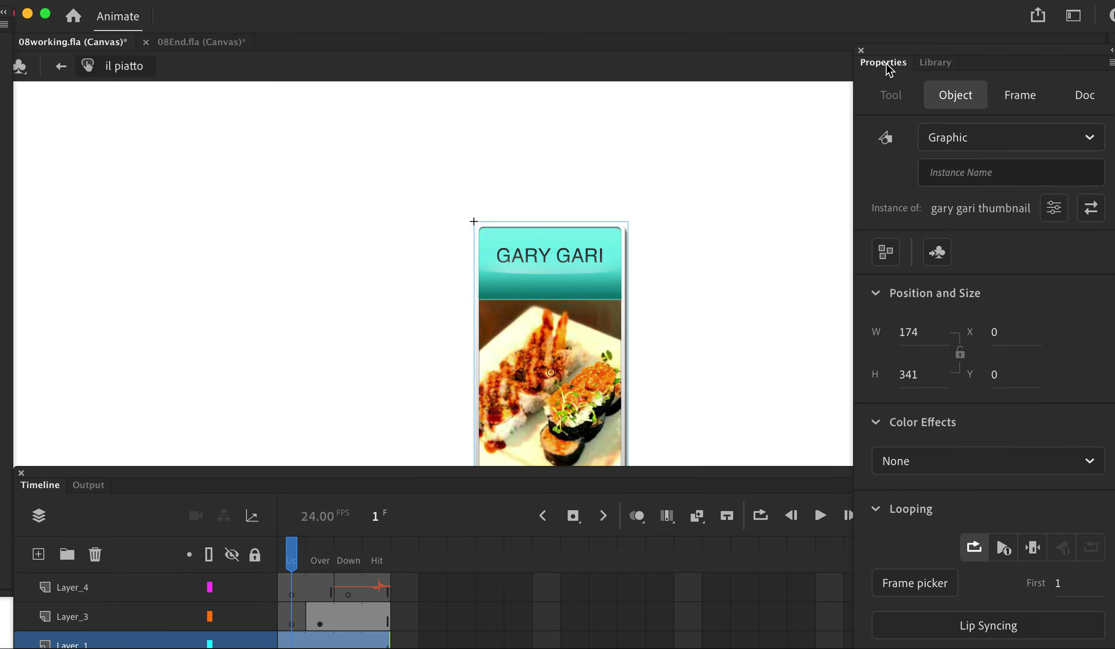
click(1091, 210)
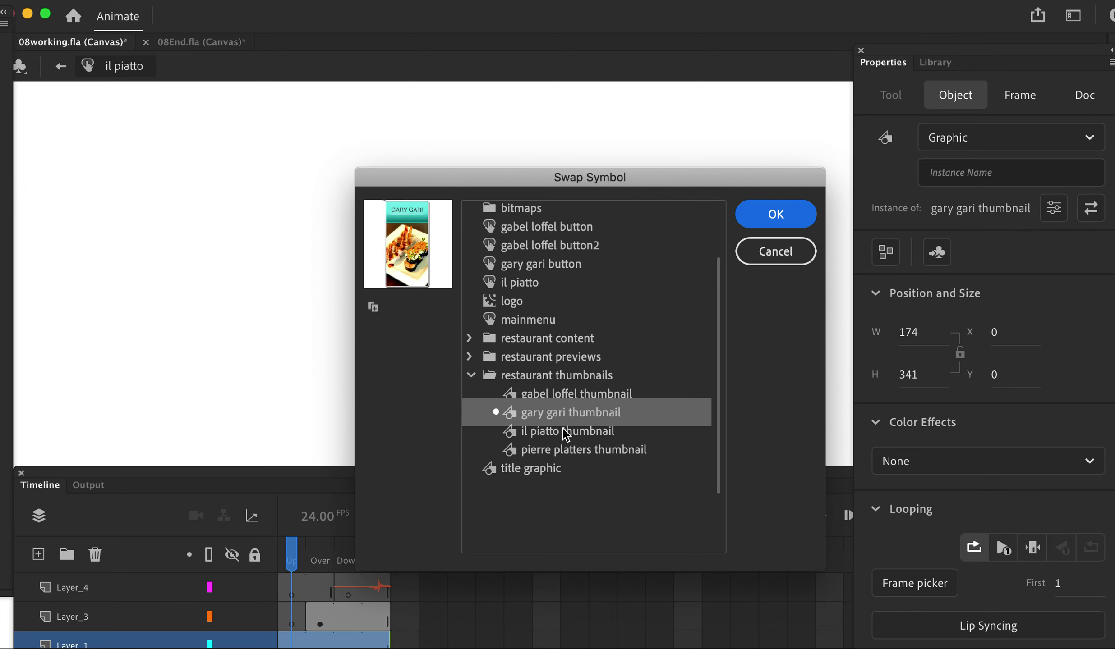
click(542, 430)
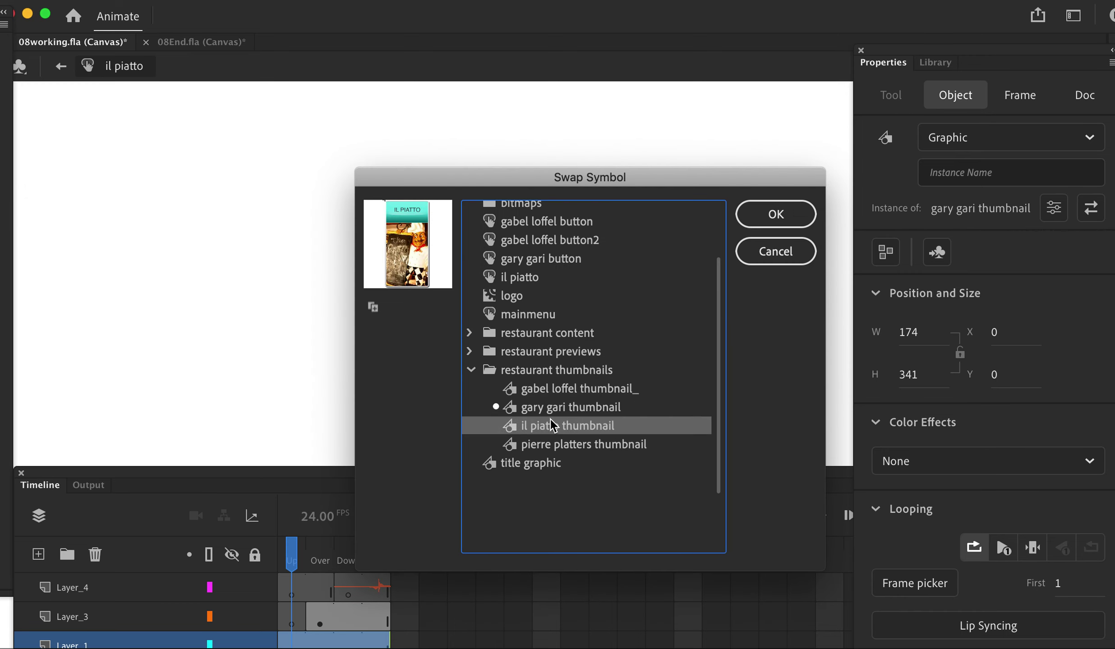
click(766, 214)
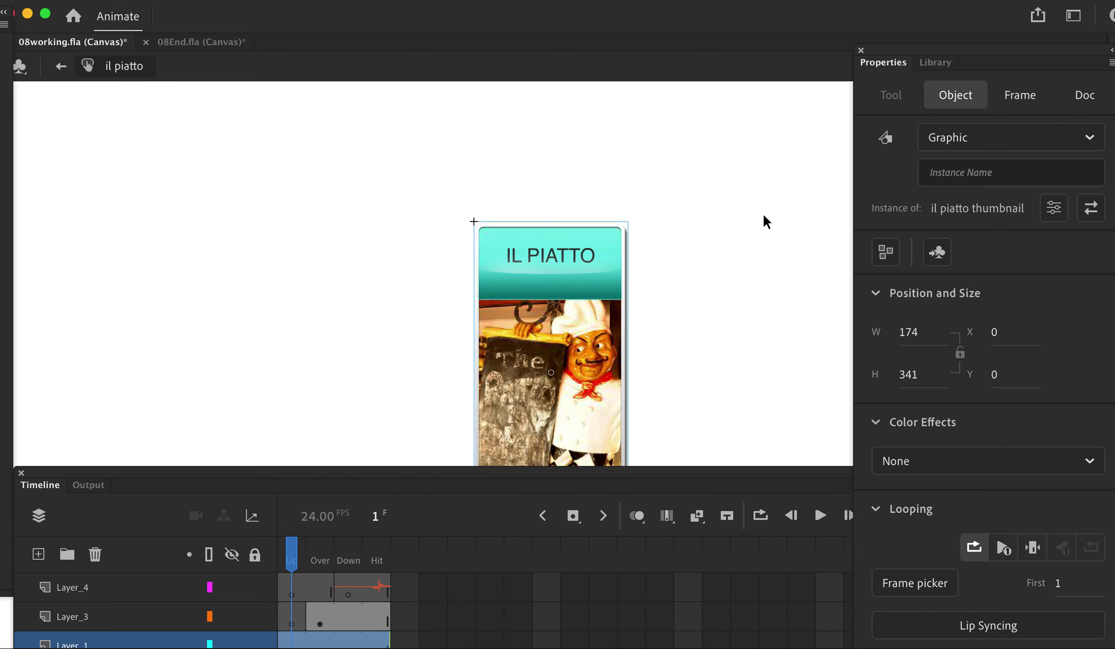
Step: Swap Layer_3's Over-state info clip for the il piatto over info movie clip
click(319, 625)
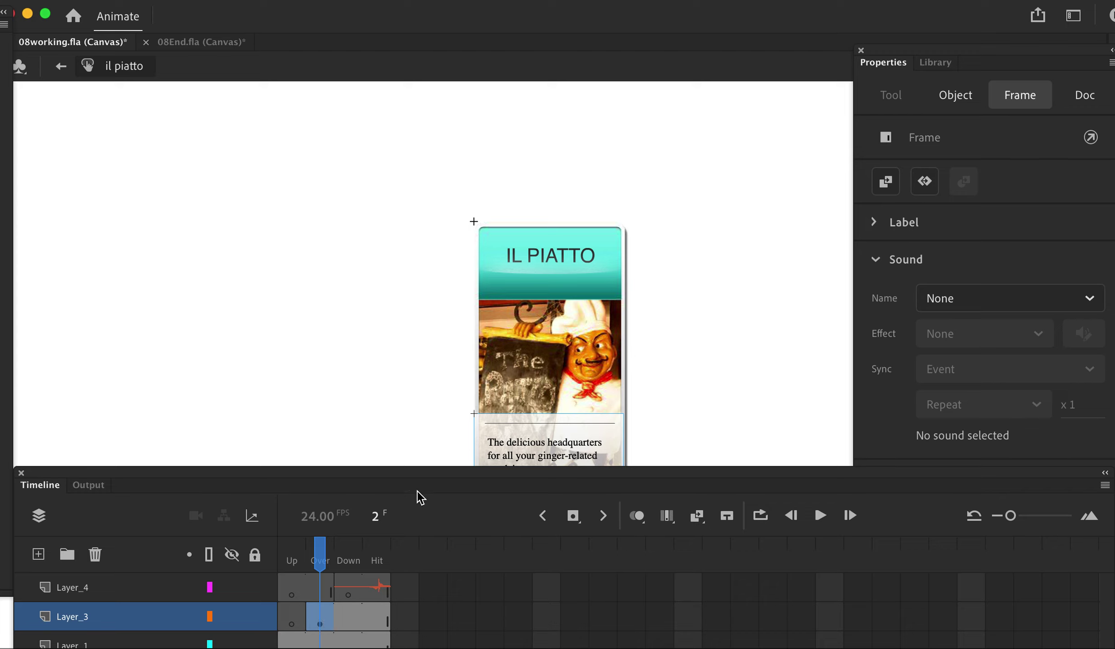
click(547, 443)
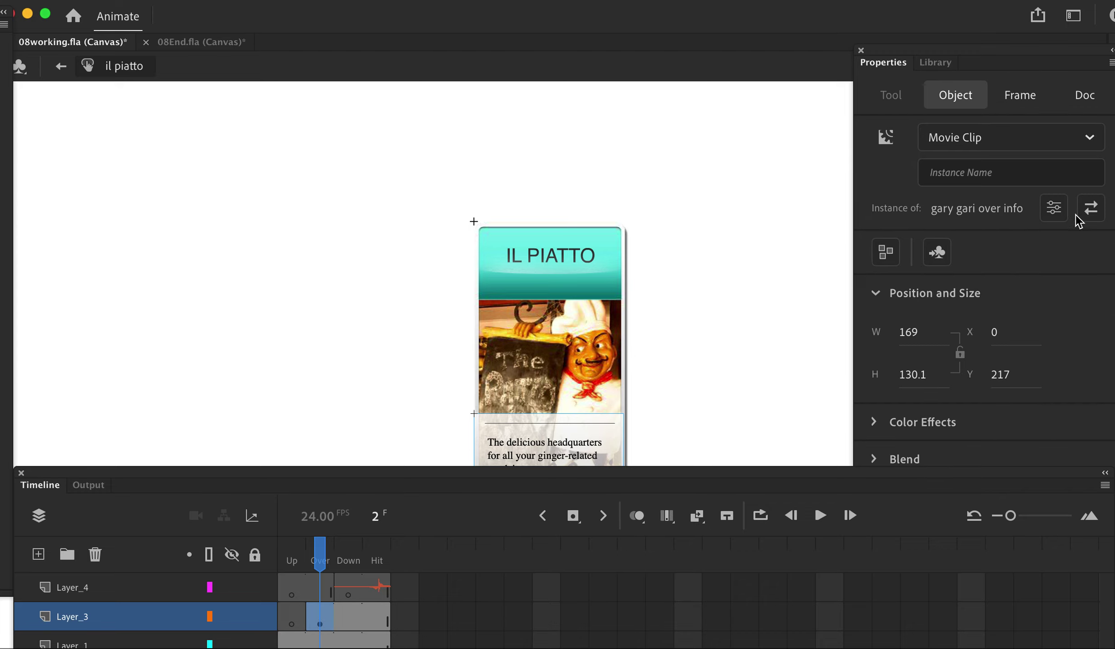
click(1092, 210)
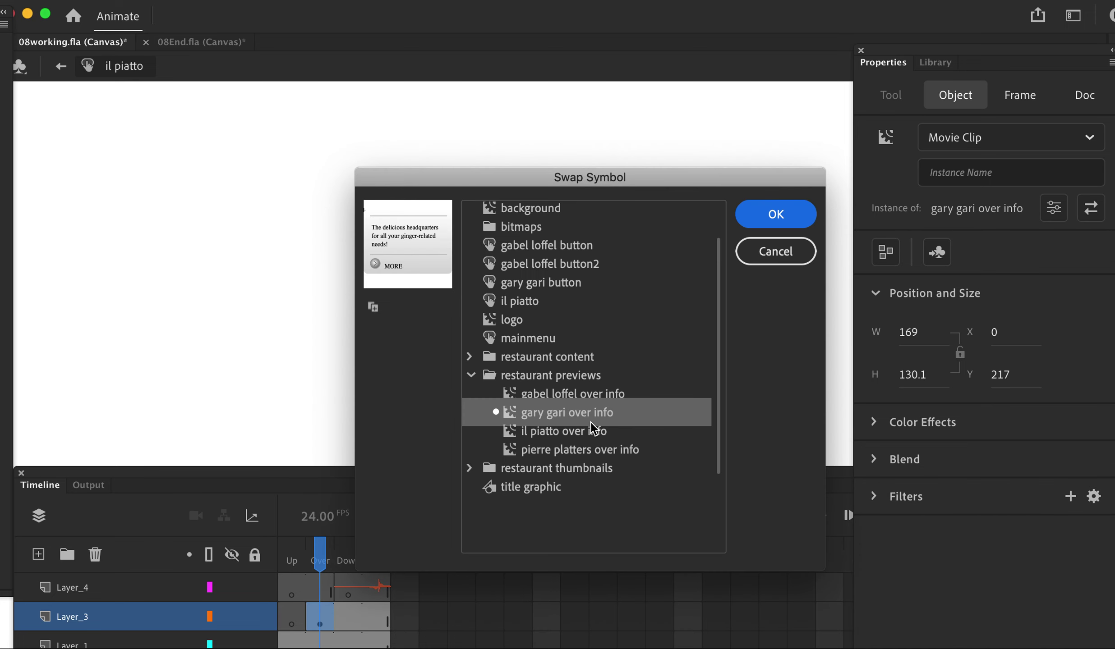
click(574, 432)
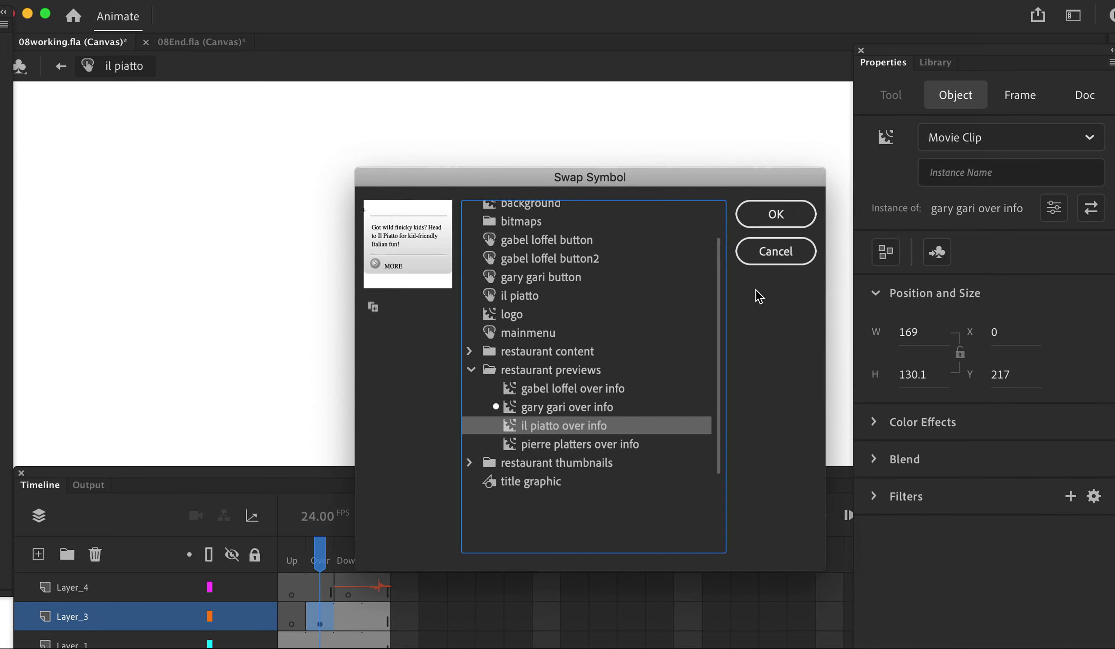
click(769, 216)
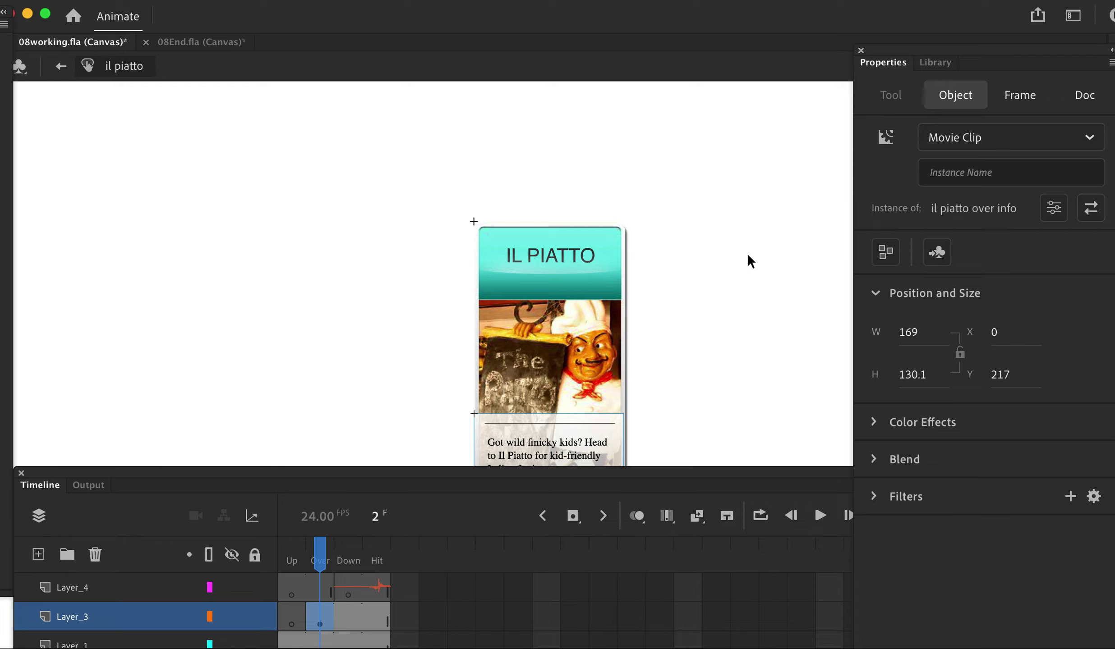
Step: Back on Scene 1, drag an il piatto button instance beside the Gary Gari button
click(60, 68)
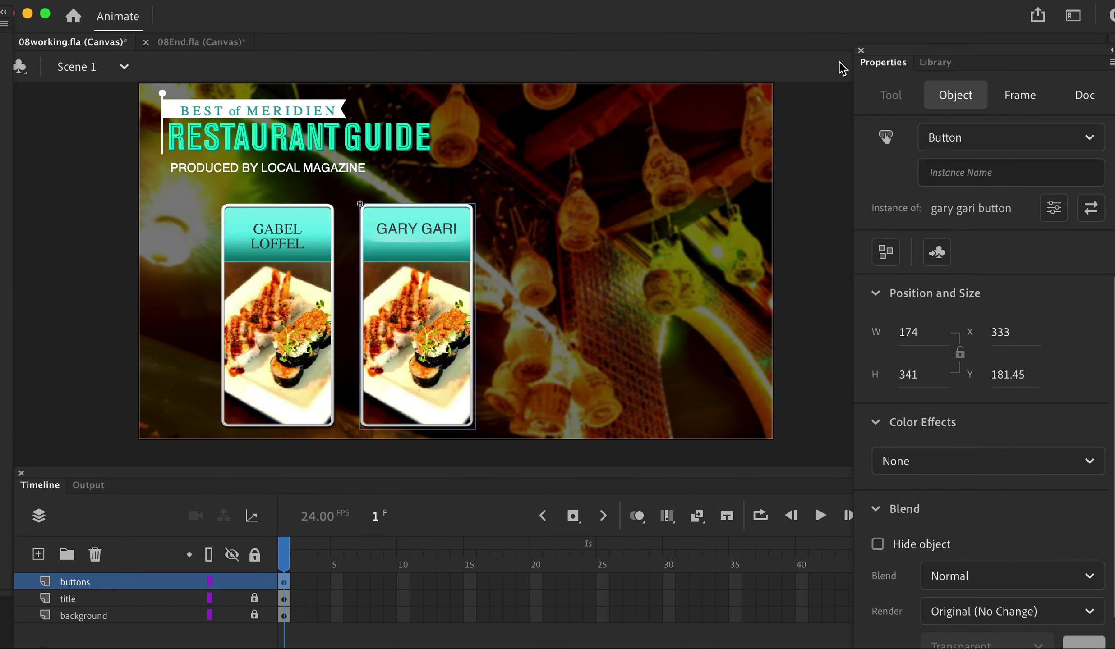
click(932, 66)
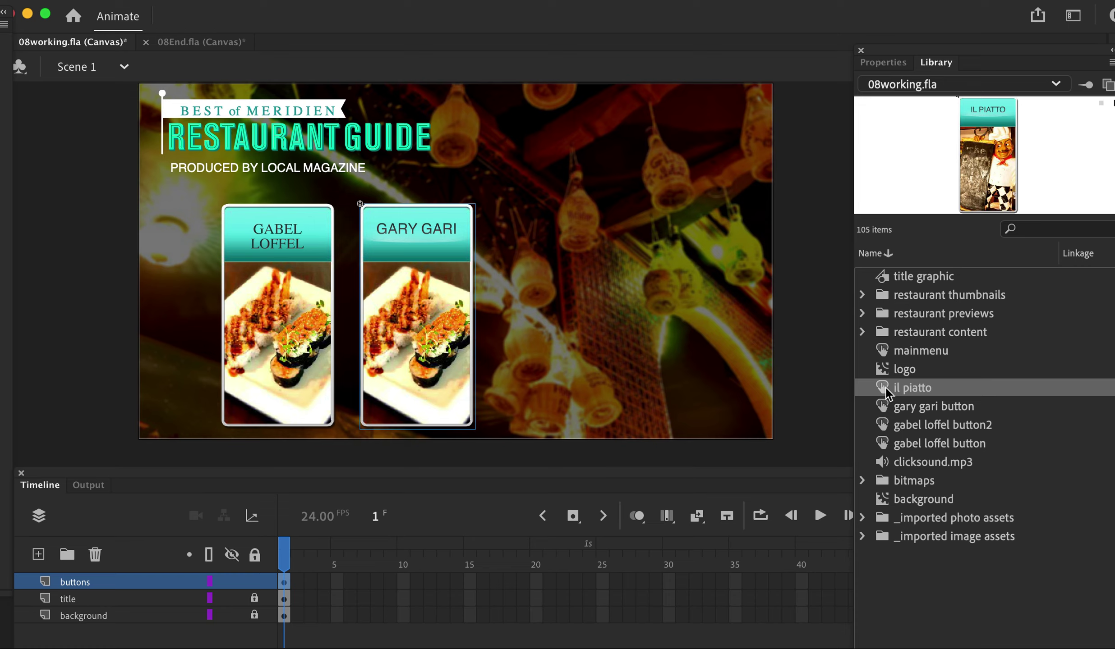
drag(880, 386, 552, 311)
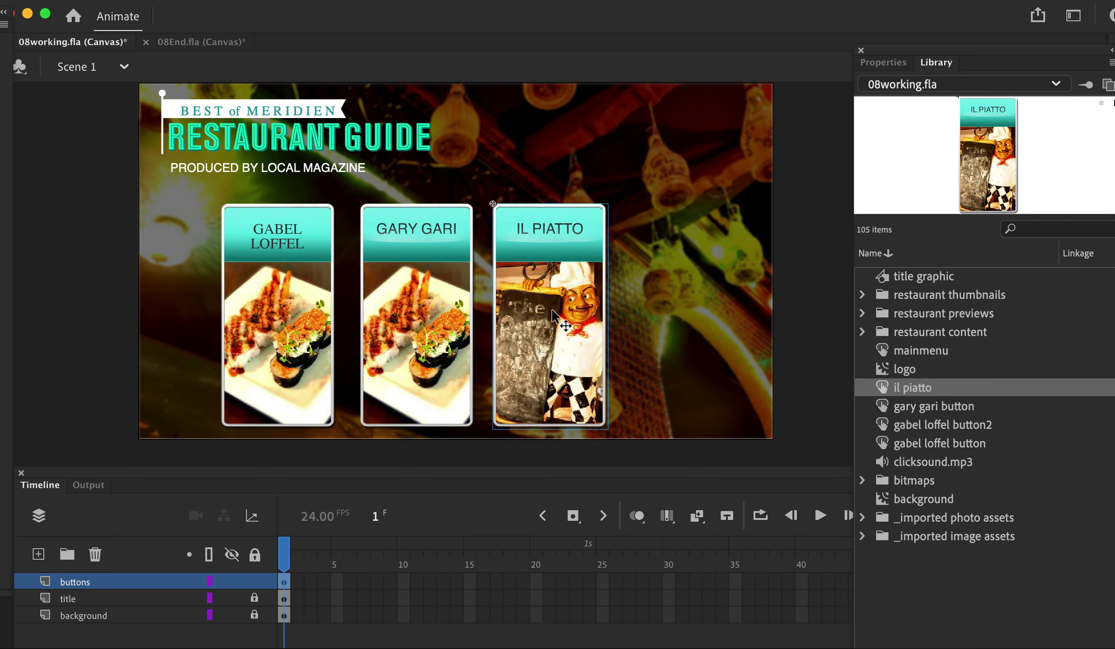
Step: Duplicate the il piatto Library symbol as 'pierre platters'
right_click(905, 388)
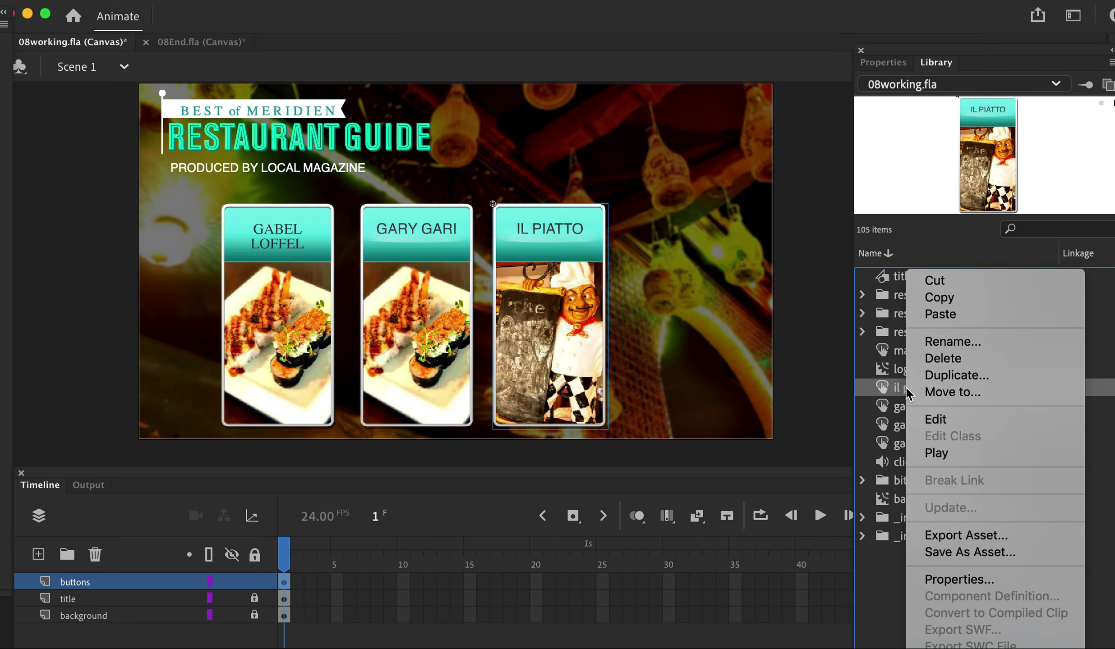
click(940, 375)
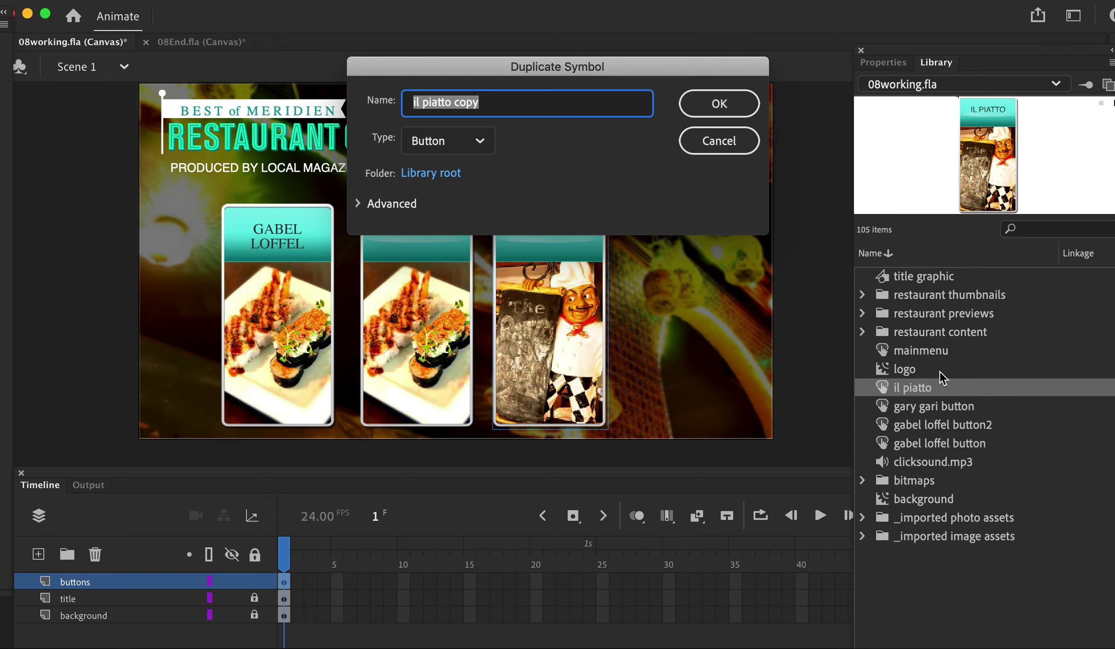
text(pierre platters)
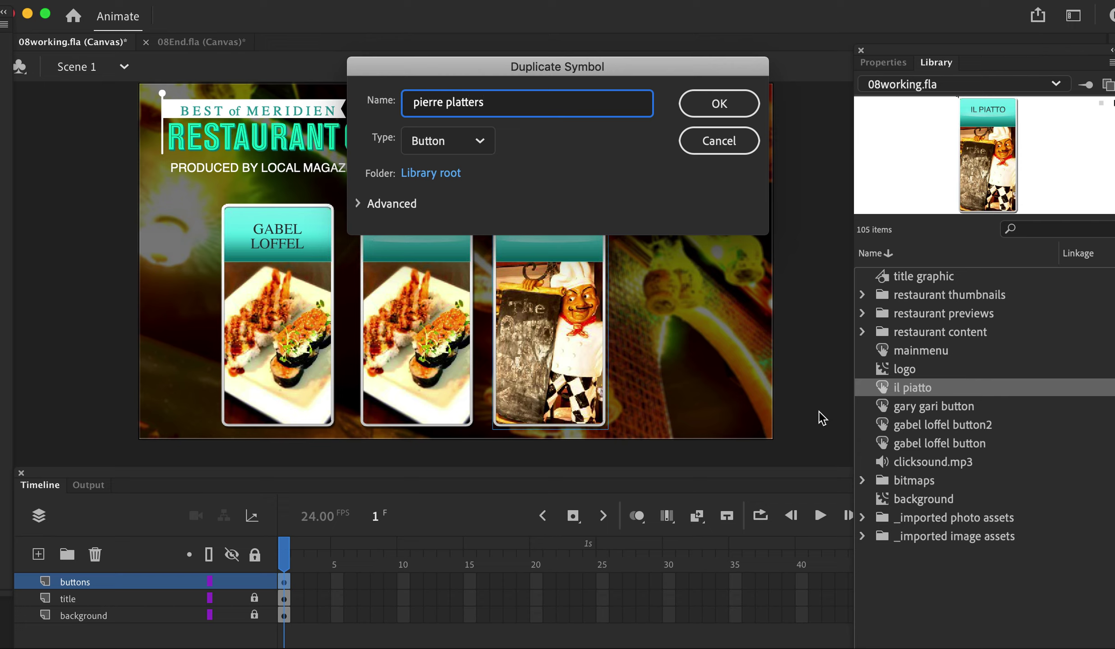
click(713, 108)
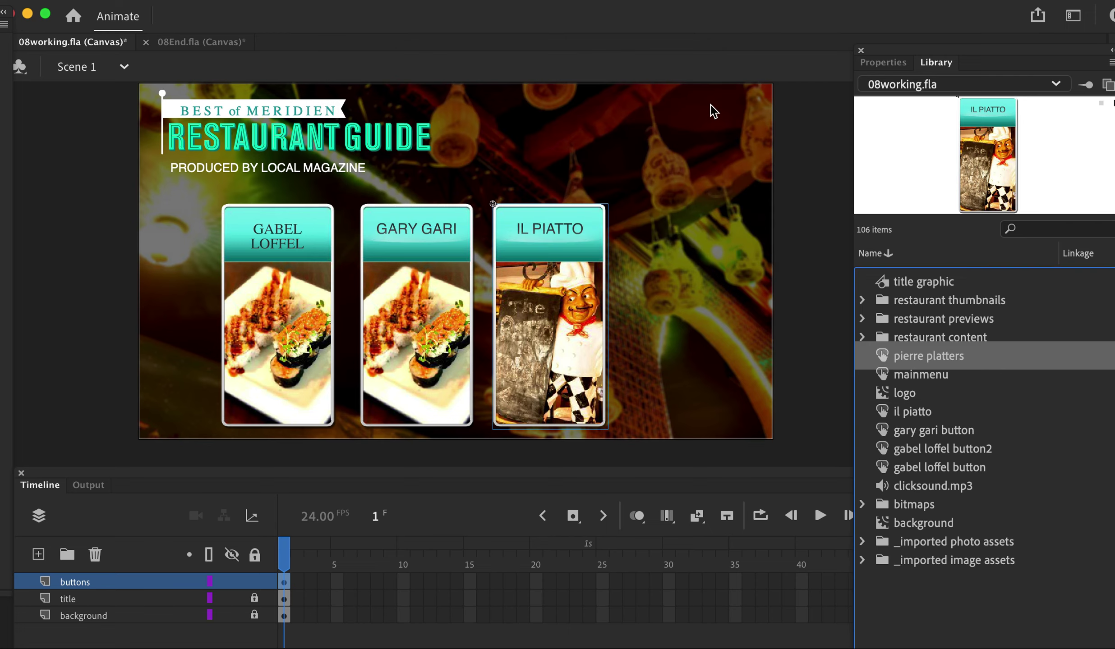
Step: Inside pierre platters, swap the thumbnail image for the pierre platters thumbnail
double_click(883, 357)
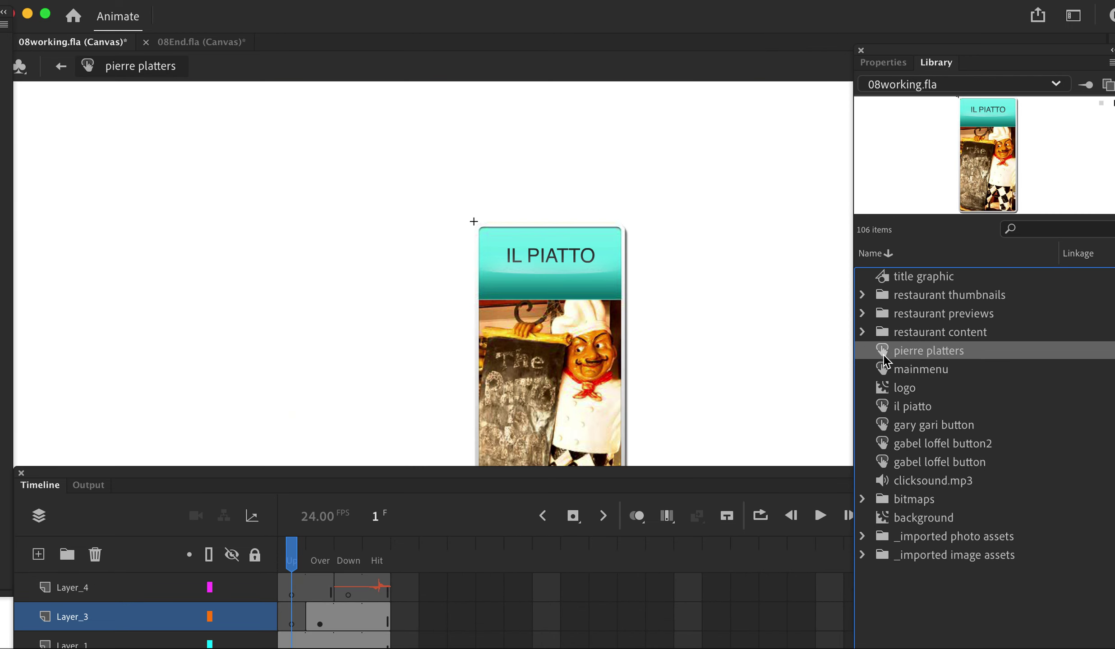
click(544, 381)
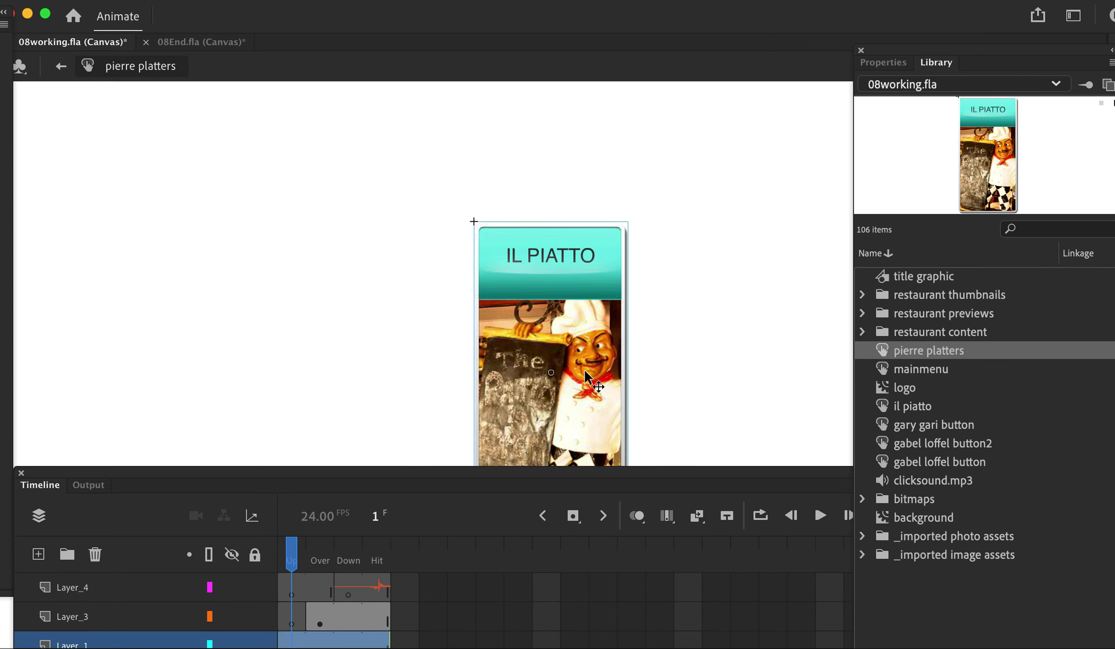
click(882, 63)
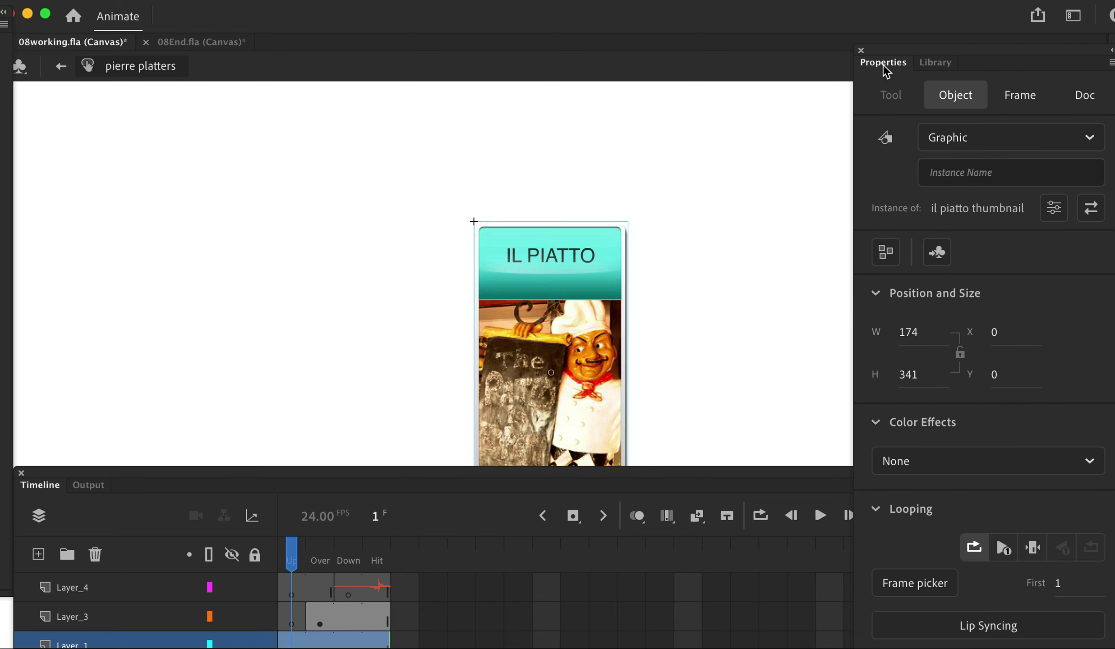
click(1091, 210)
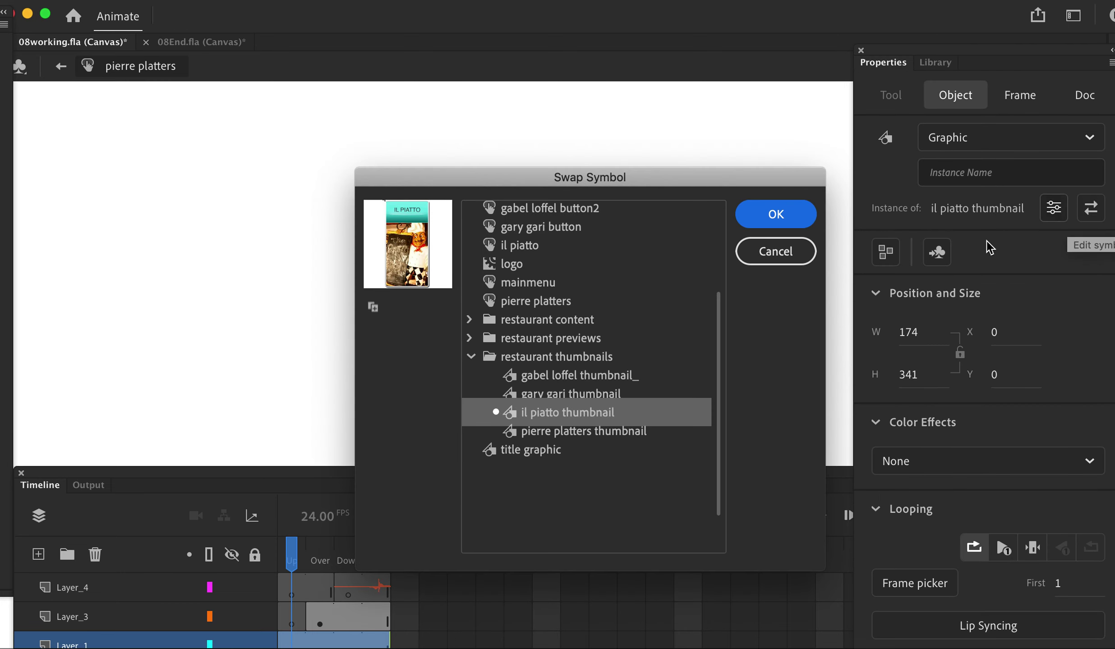
click(579, 434)
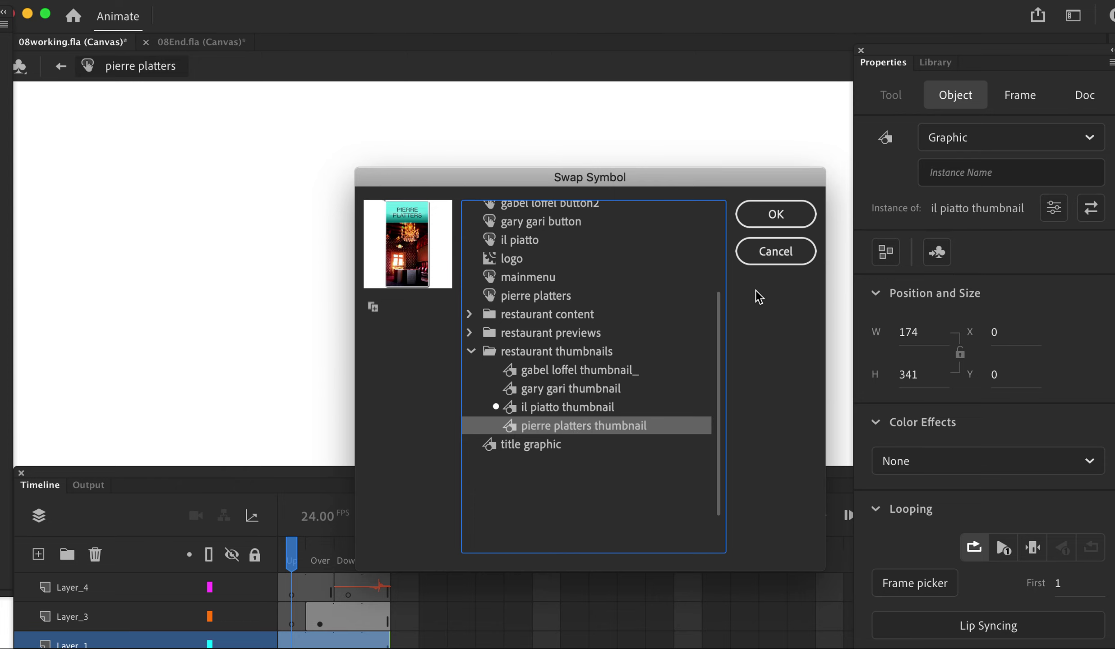
click(766, 211)
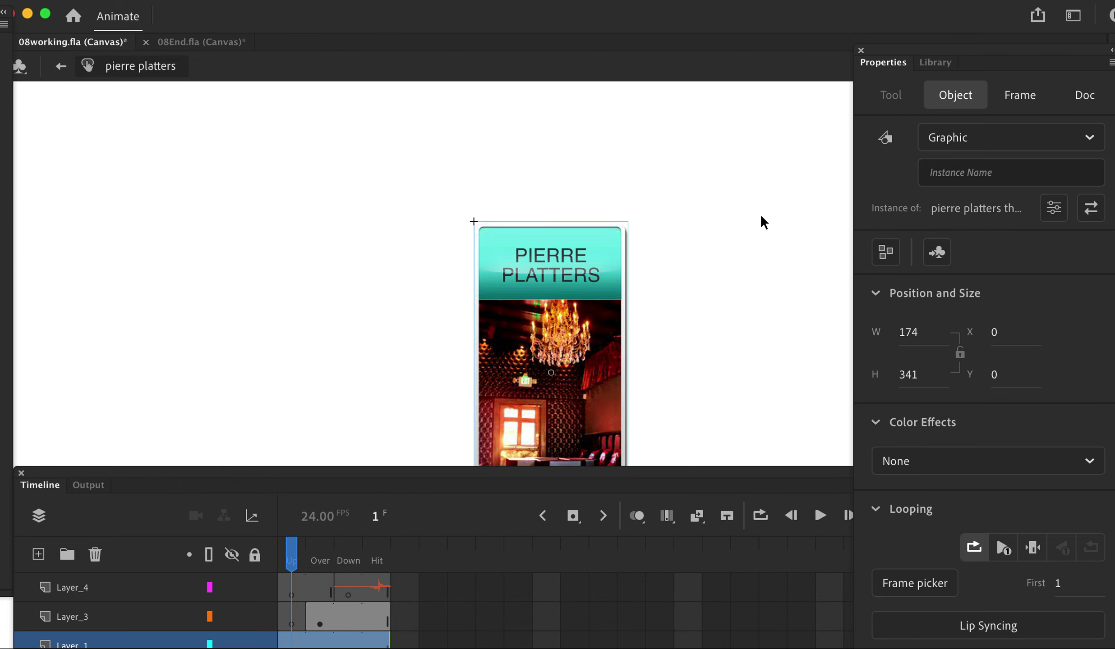
Step: Swap the Over-state info clip for pierre platters over info and return to Scene 1
click(320, 623)
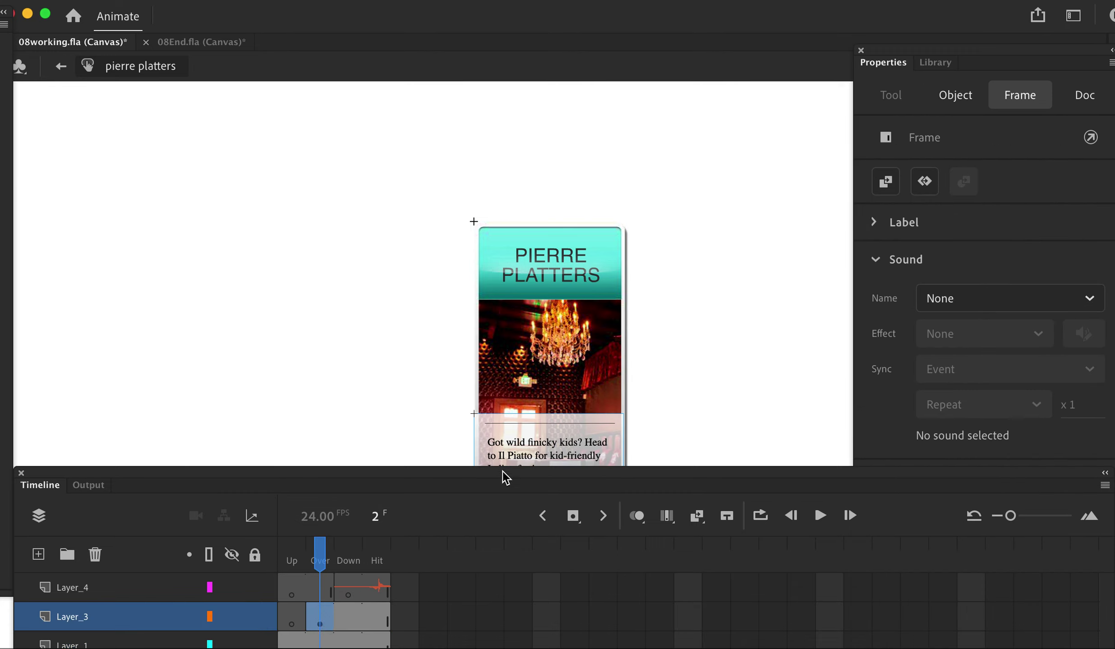
click(532, 433)
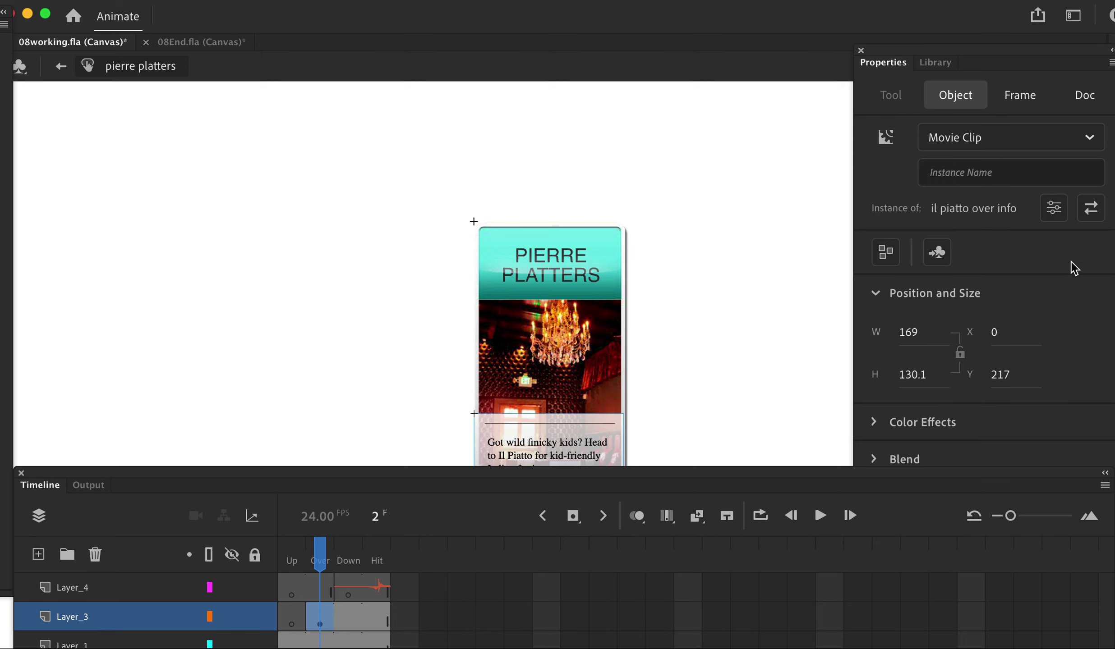
click(1088, 211)
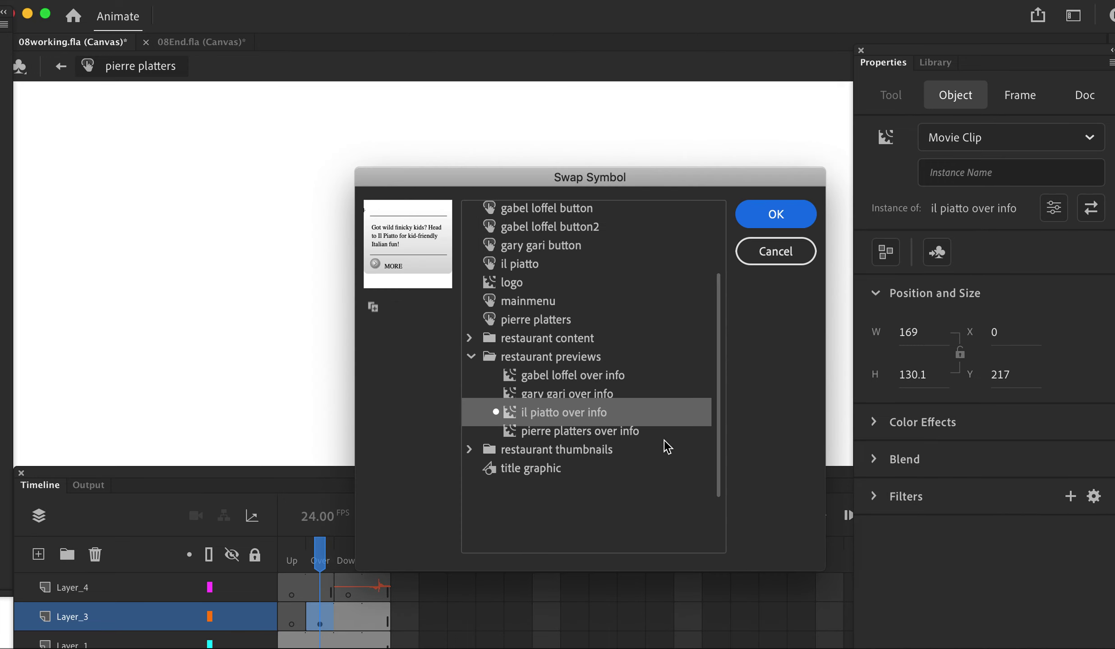
click(622, 428)
click(768, 216)
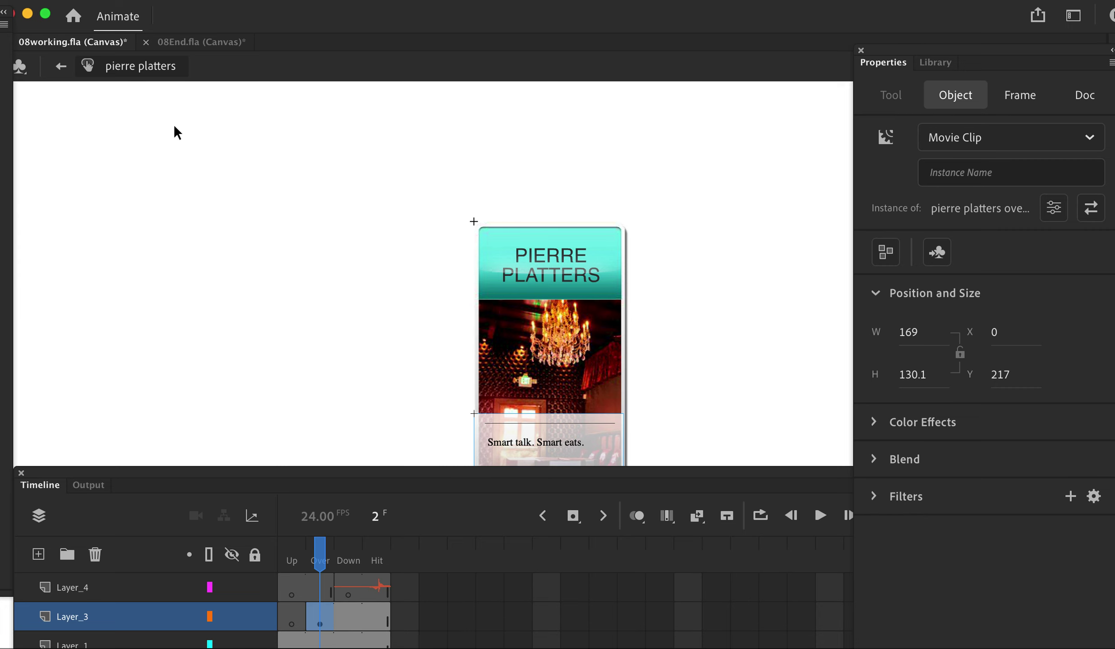
click(61, 66)
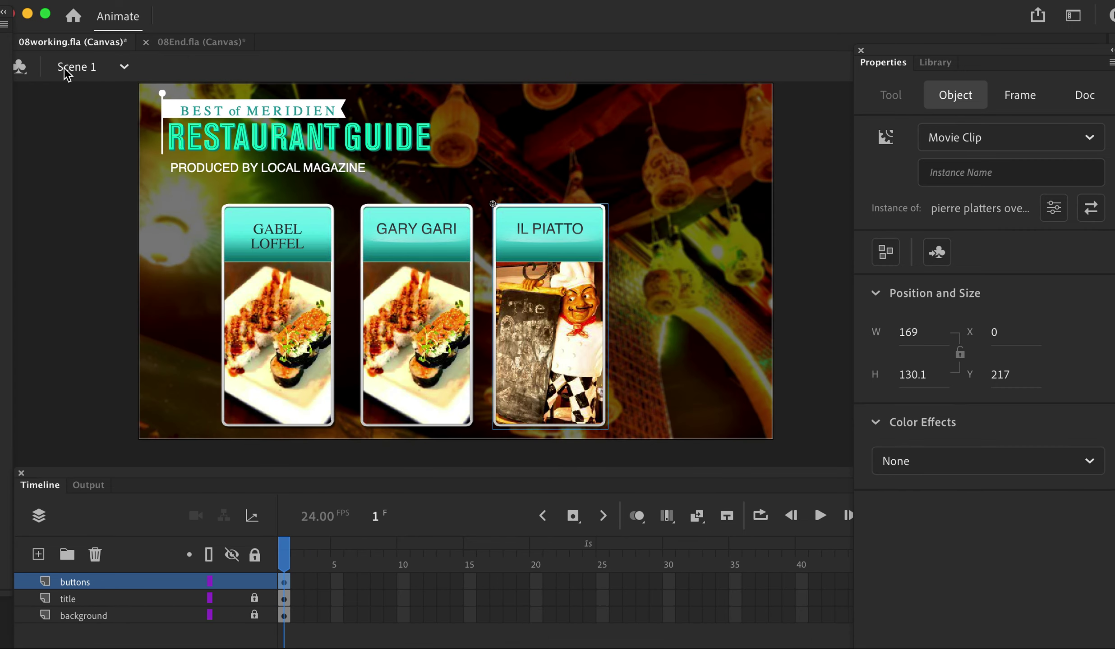
Step: Drag the 'pierre platters' button symbol from the Library onto the stage right of Il Piatto
click(934, 64)
click(885, 359)
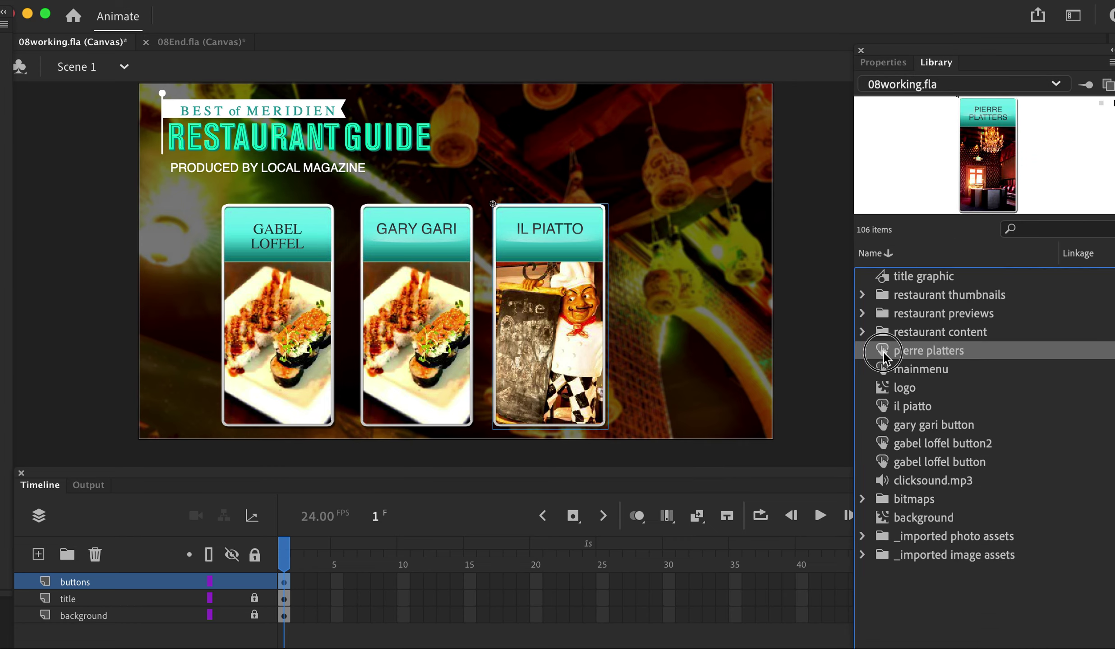
drag(884, 357, 685, 316)
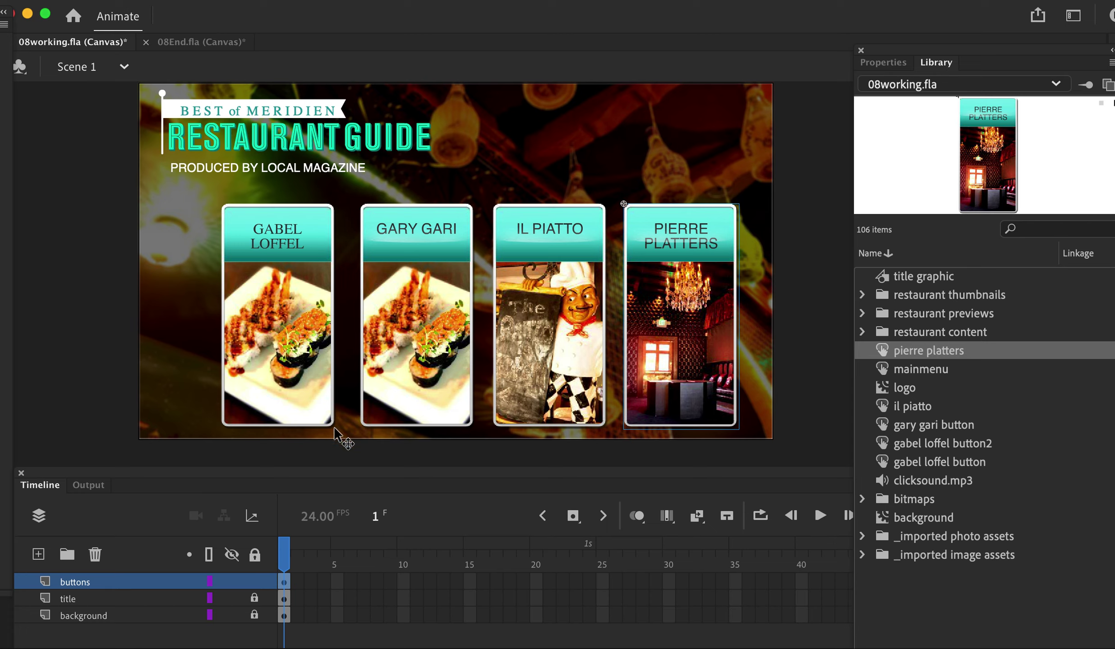
Step: Set the Gabel Loffel button's X position to 100 in Properties
click(272, 367)
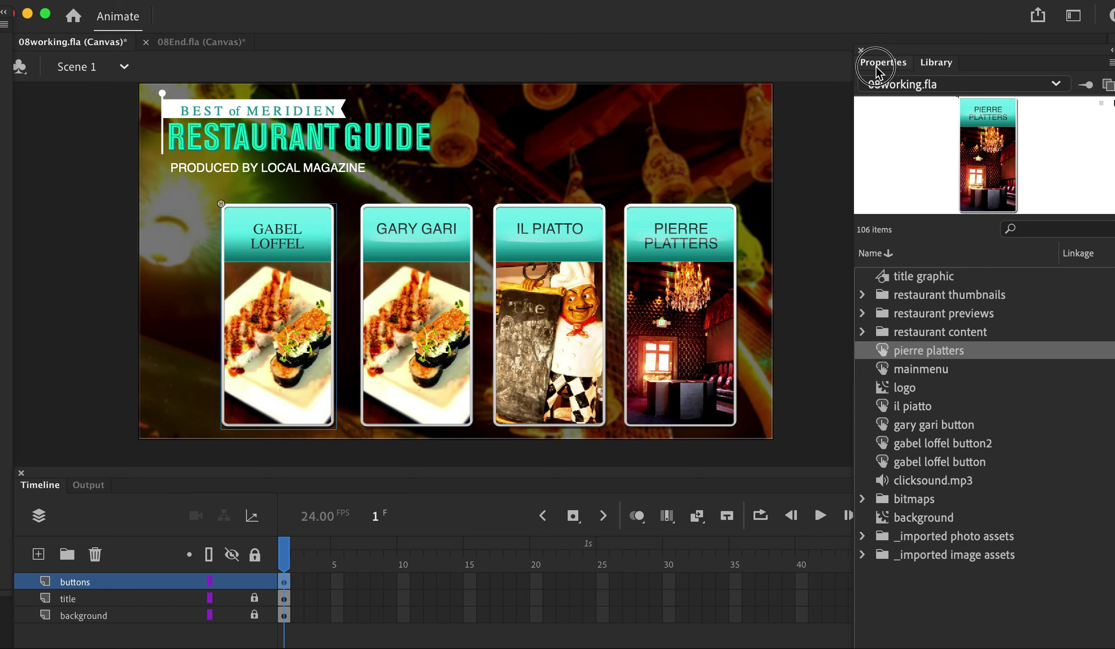
click(880, 63)
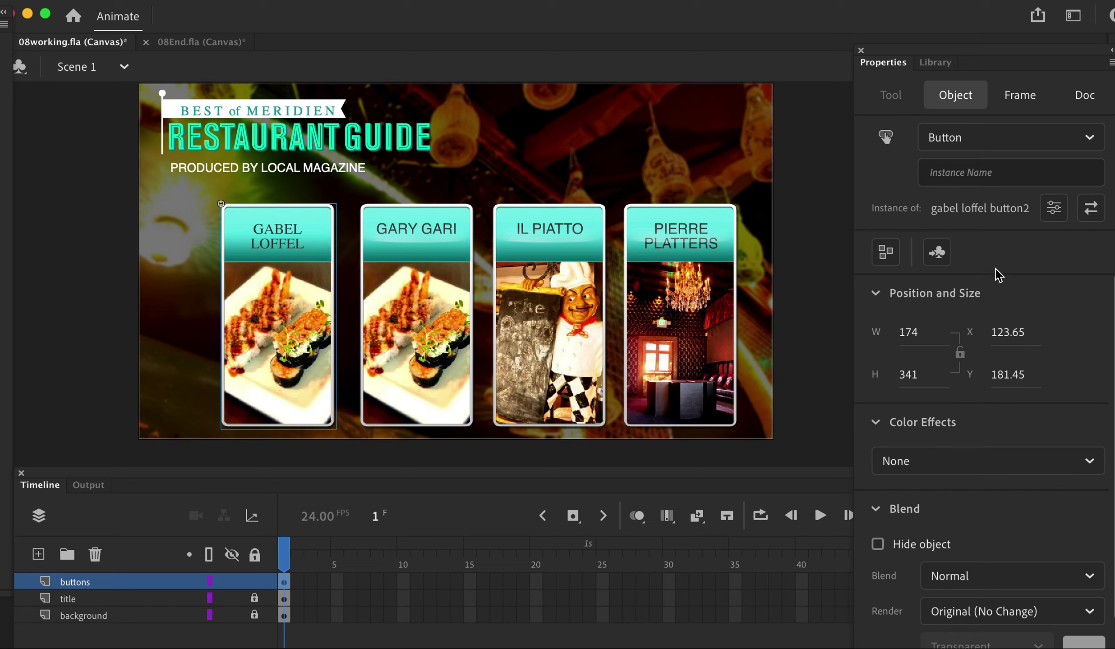
click(1004, 331)
text(100)
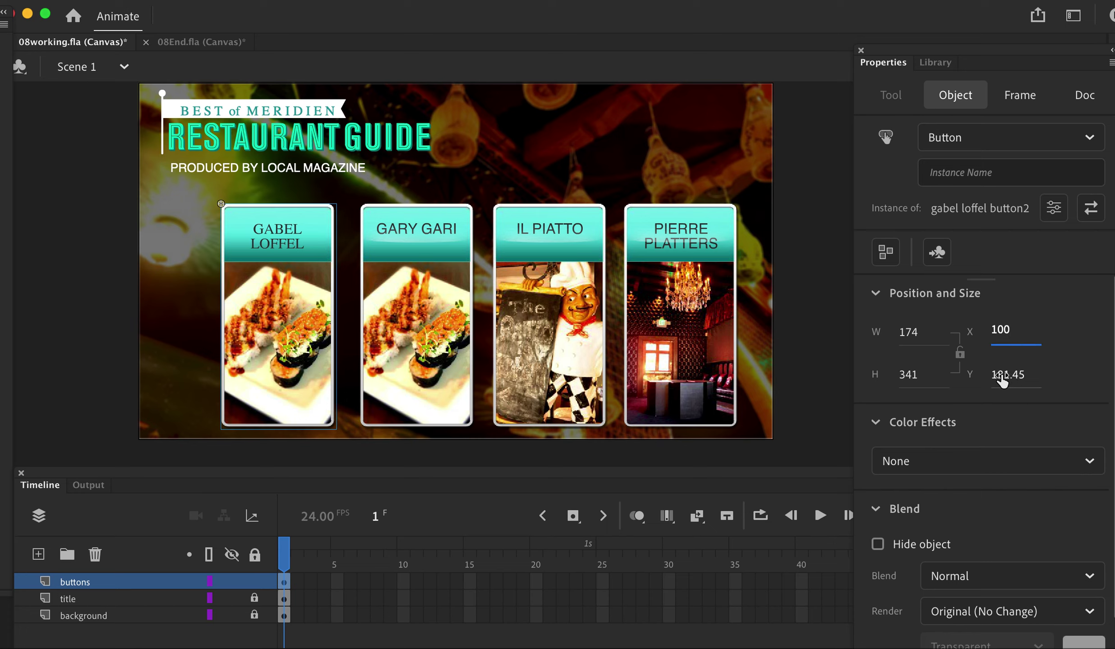
click(1002, 378)
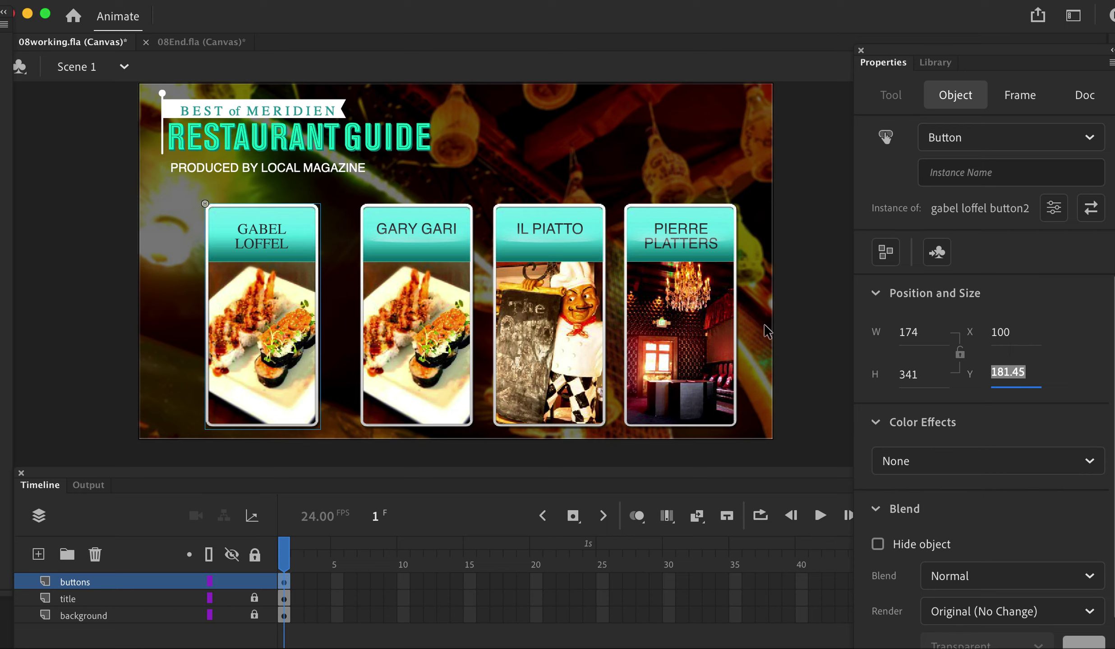
Step: Set the Pierre Platters button's X to 680, then marquee-select all four buttons
click(688, 343)
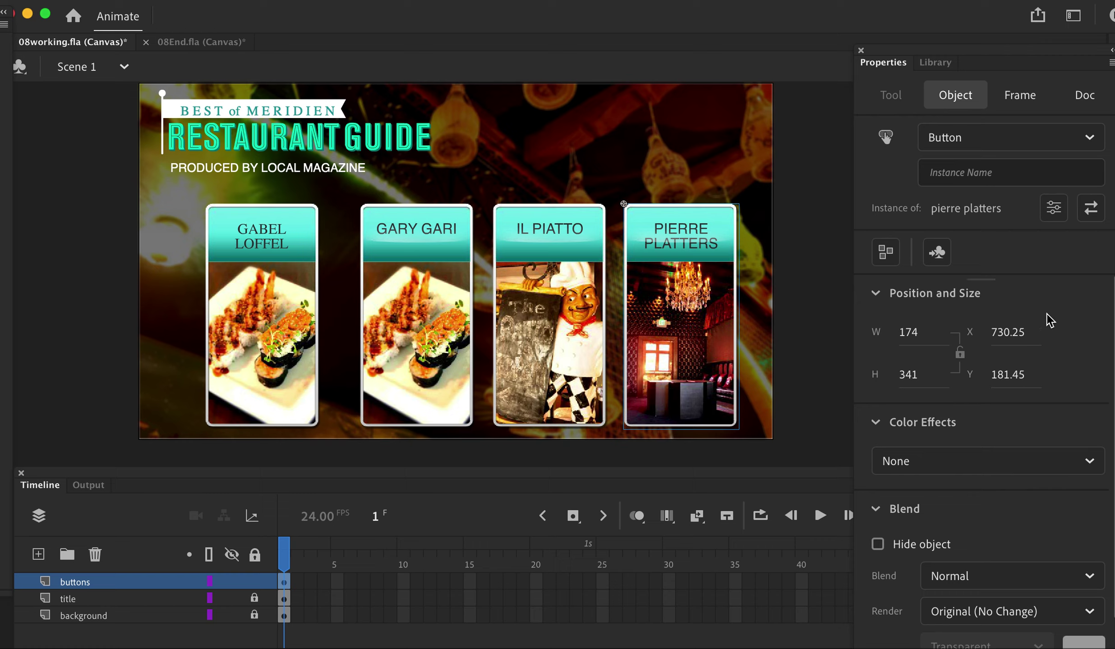
click(1008, 330)
text(680)
key(Return)
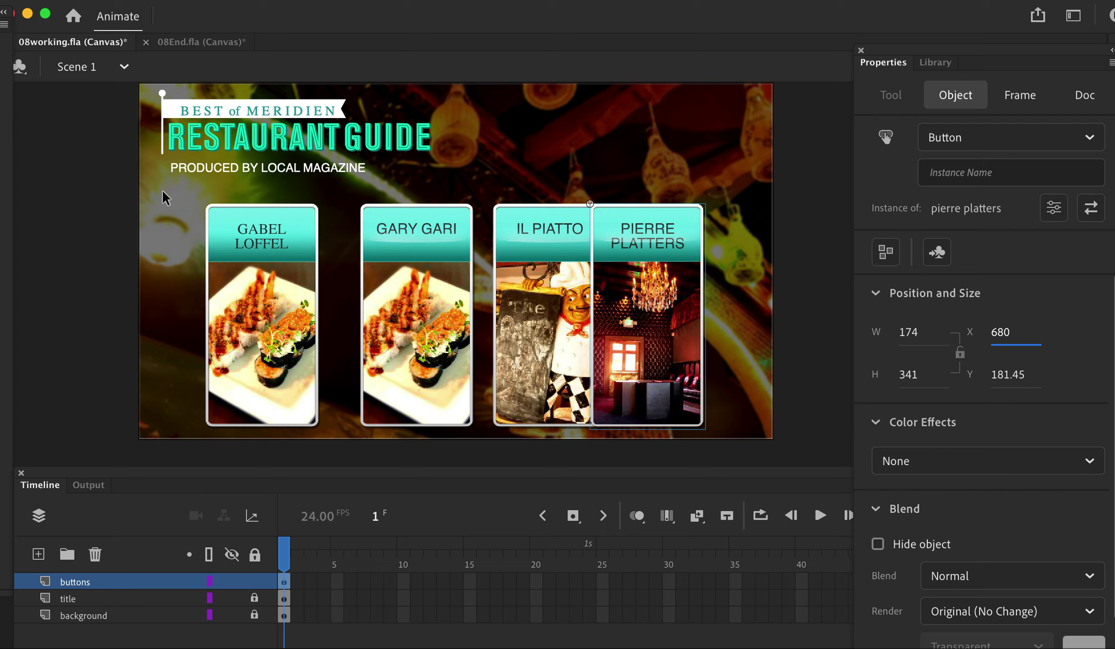
drag(162, 191, 731, 427)
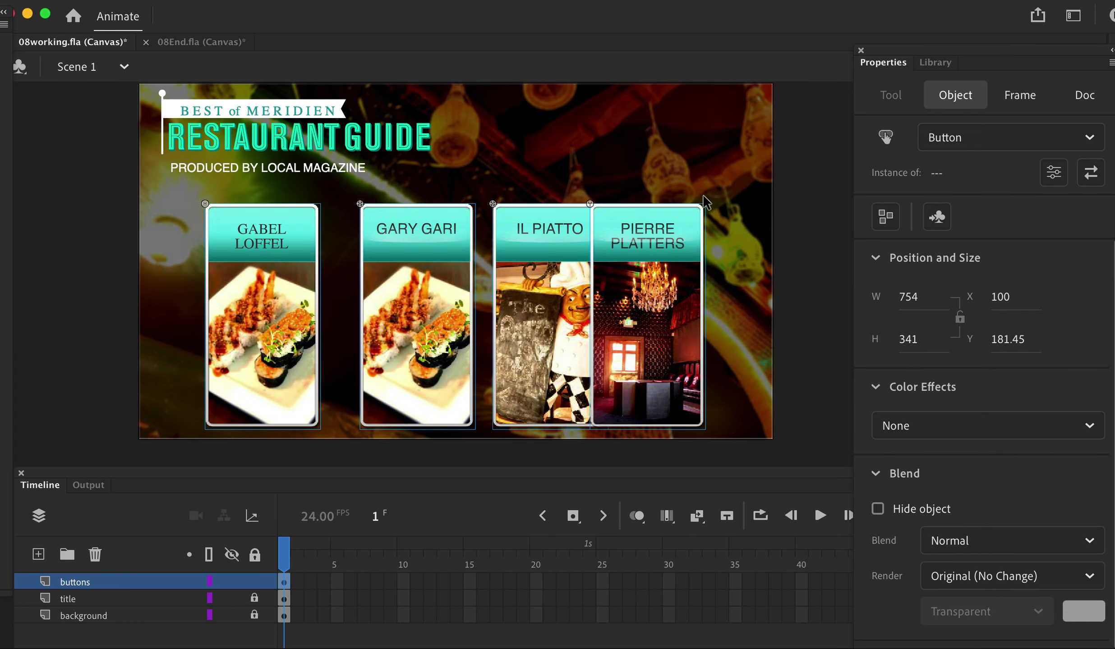
Step: Use the Align panel to align the four buttons' top edges and space them evenly horizontally, then deselect
click(548, 0)
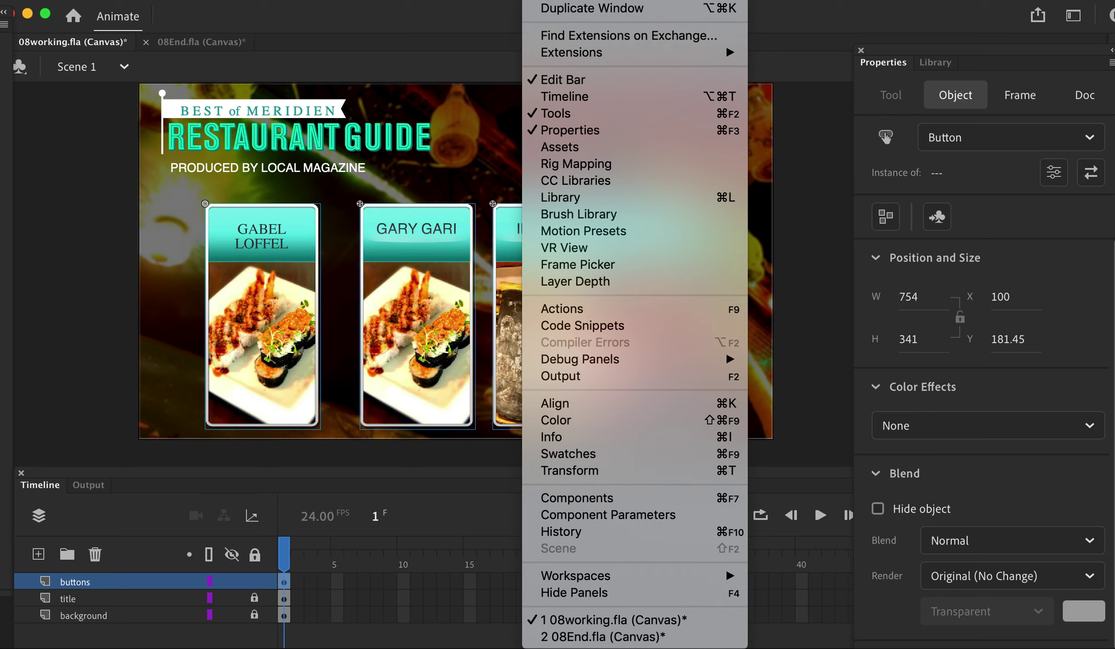
click(610, 409)
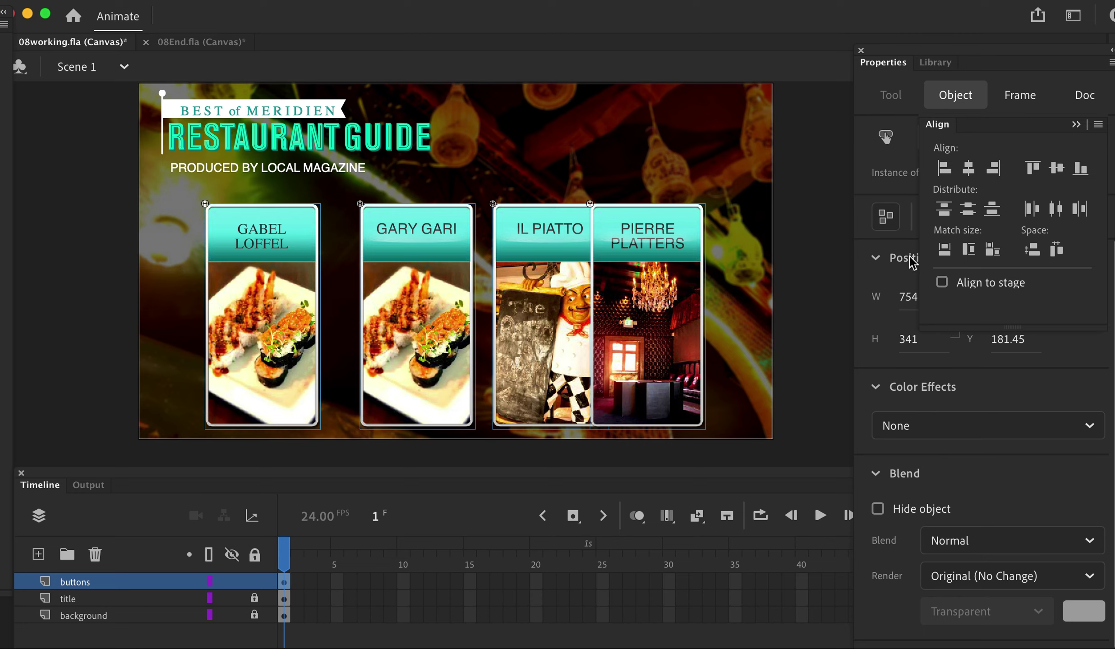
click(1033, 170)
click(1031, 176)
click(1030, 171)
click(1057, 251)
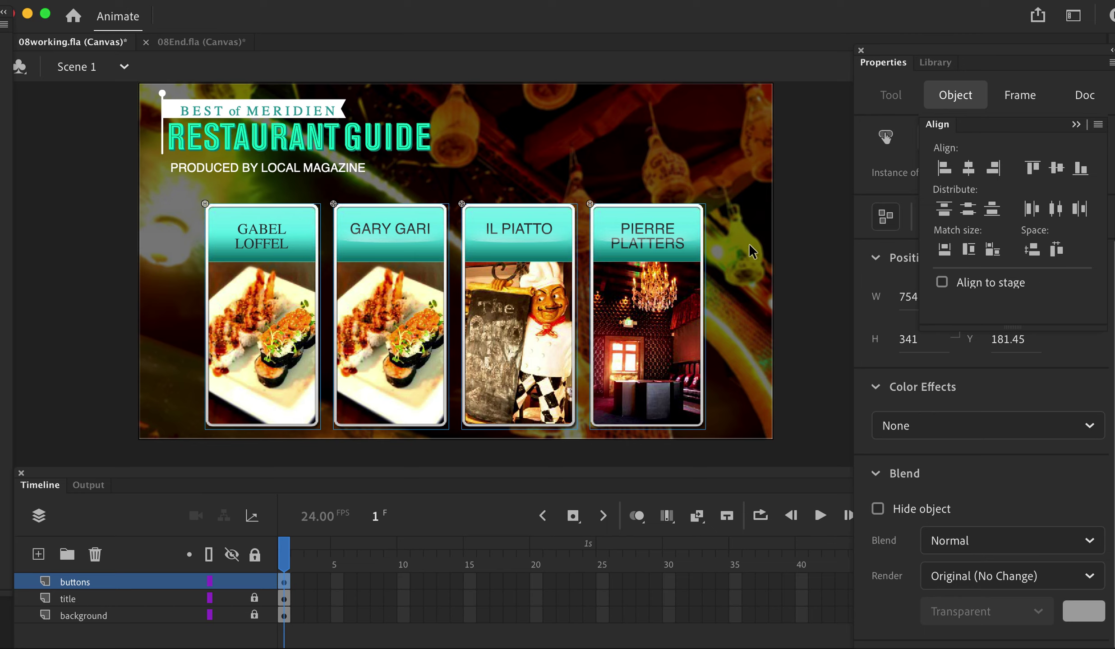
click(799, 276)
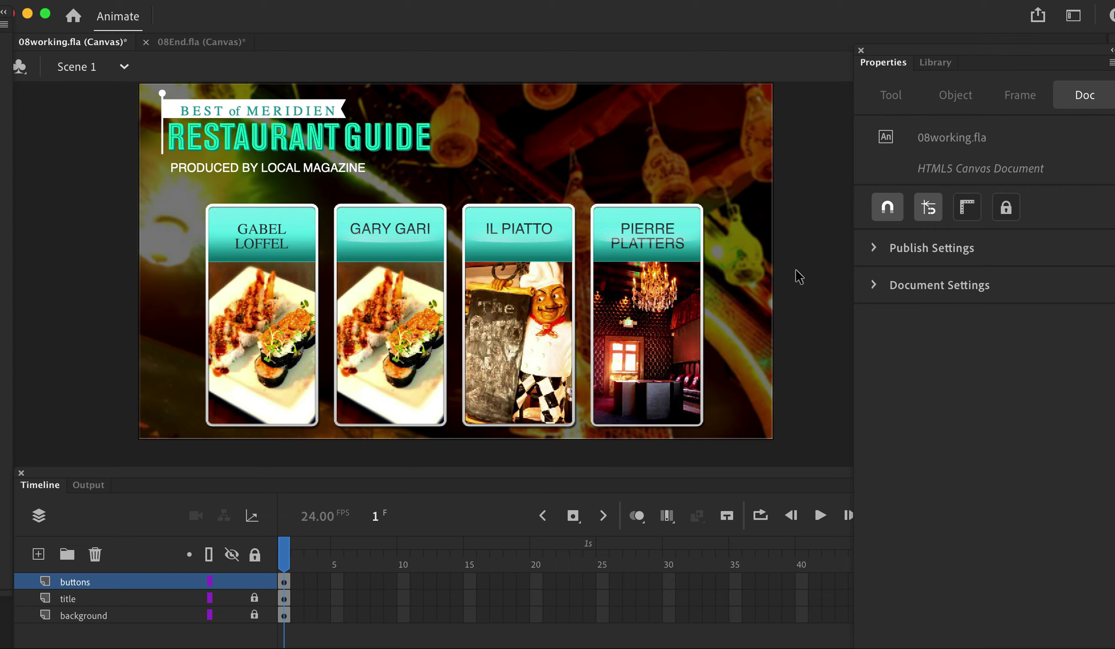
Step: Save, test in Chrome to check the Pierre Platters rollover caption, then close the preview
key(cmd+s)
click(1112, 17)
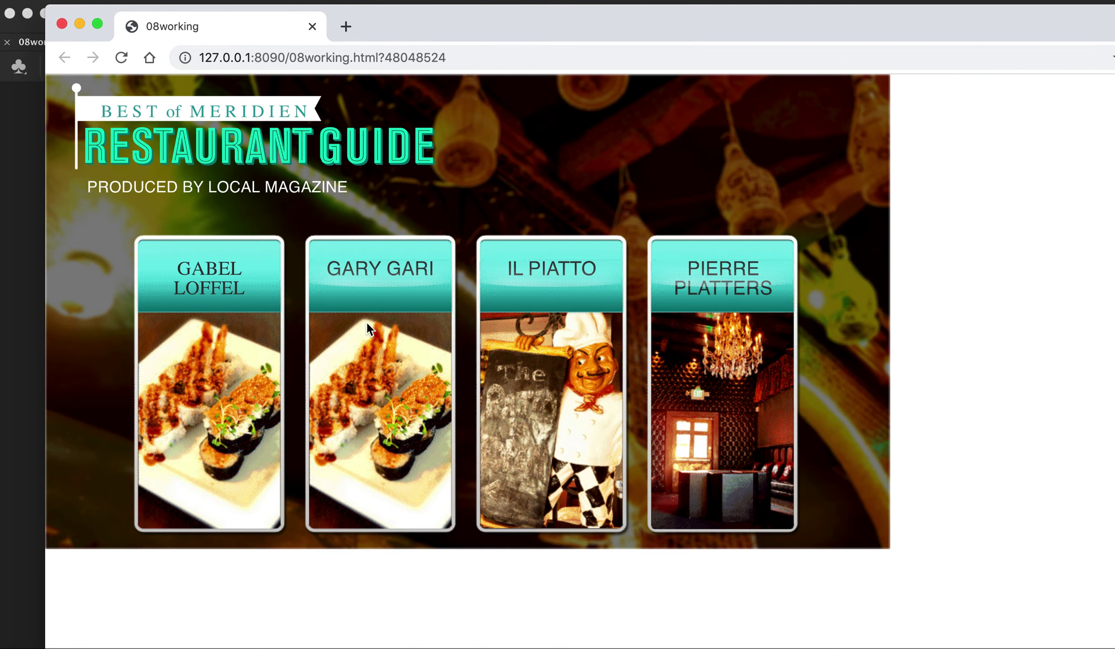
mouse_move(689, 422)
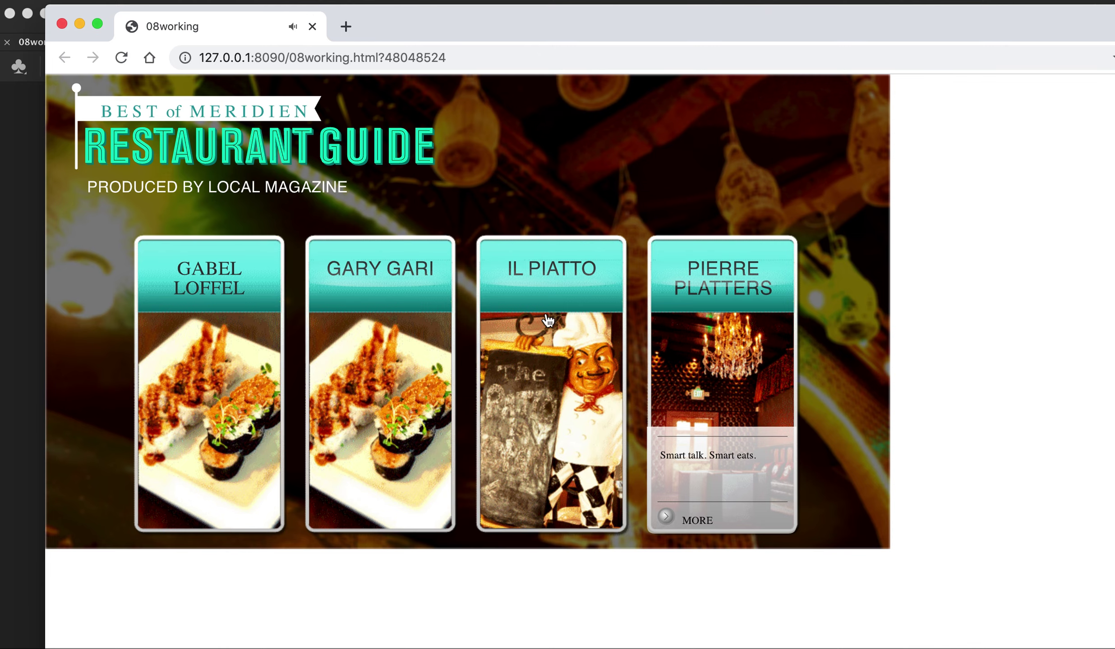
click(61, 25)
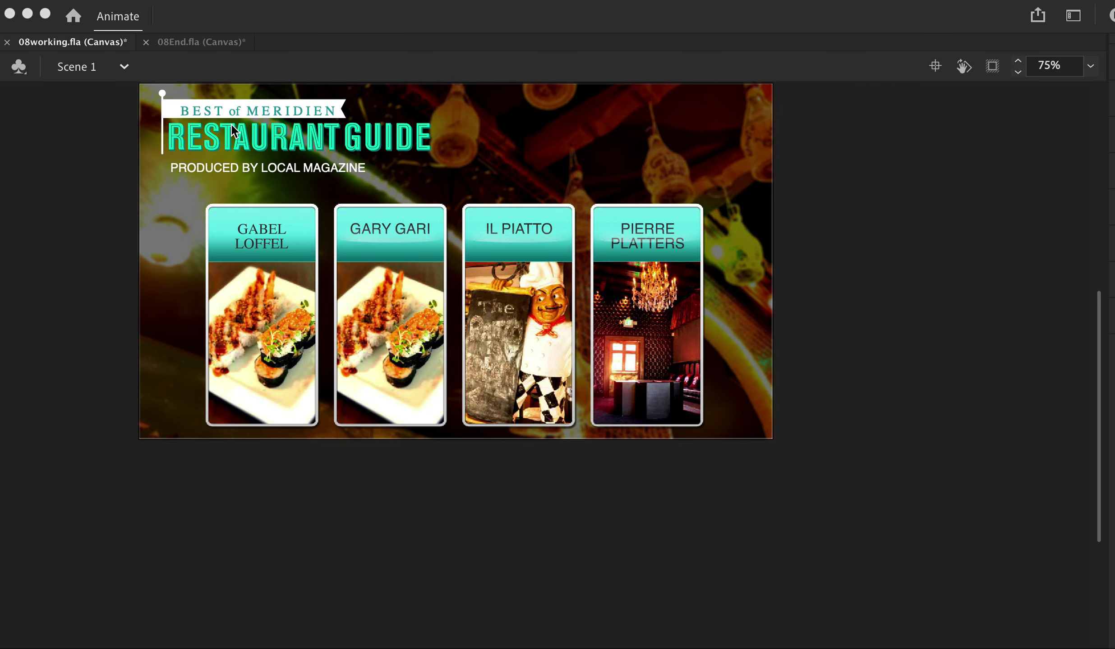
scroll(232, 131, right, 5)
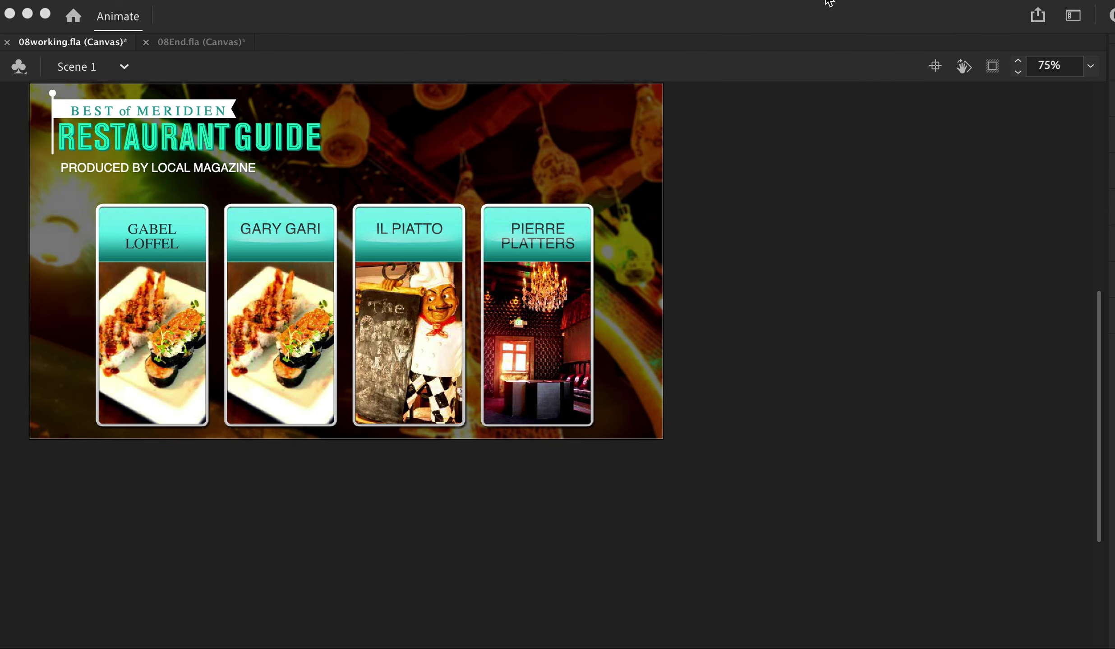